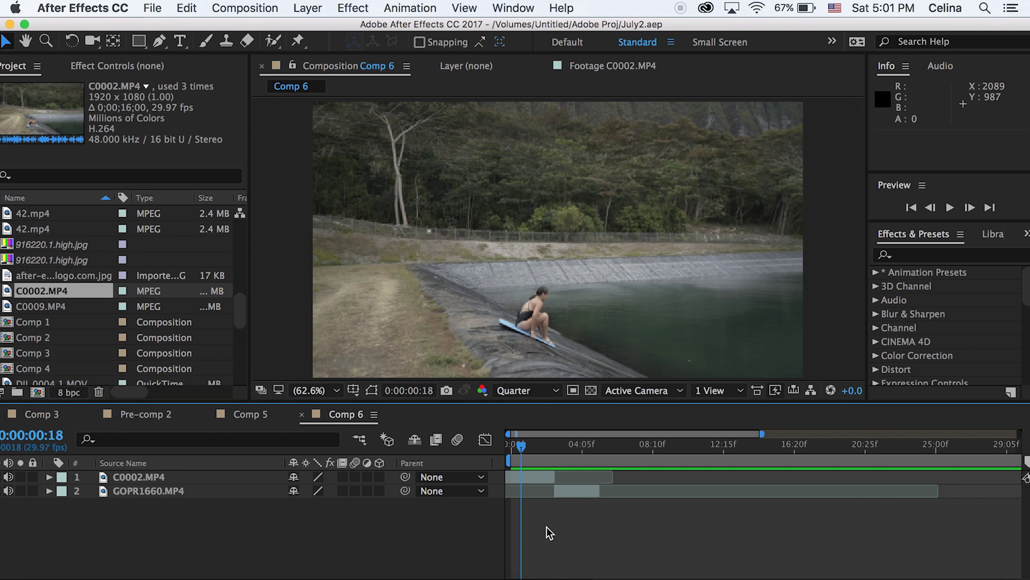
Preview the cut from the C0002.MP4 clip to the GOPR1660.MP4 clip, and go back to 0:00:01:23.
{"action": "key", "text": "space"}
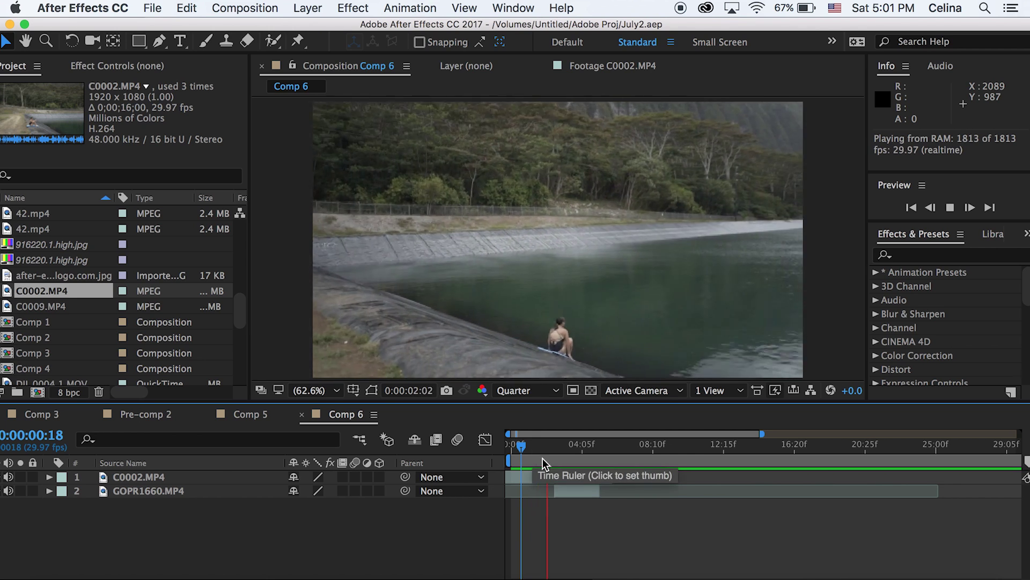
{"action": "key", "text": "space"}
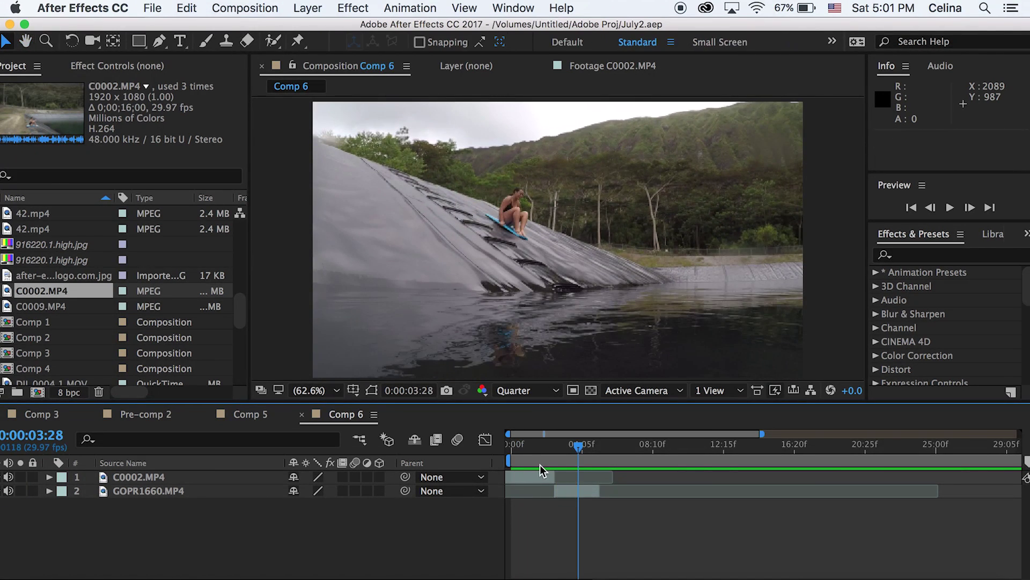
{"action": "left_click", "coordinate": [541, 454]}
Apply the Motion Tile effect to the C0002.MP4 layer.
{"action": "left_click", "coordinate": [553, 476]}
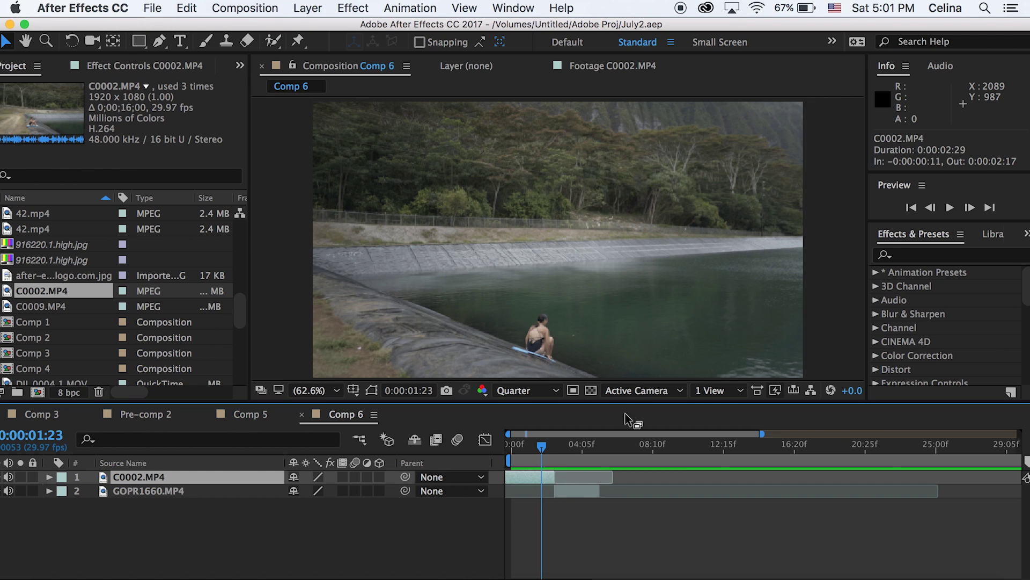
{"action": "left_click", "coordinate": [918, 259]}
{"action": "type", "text": "moti"}
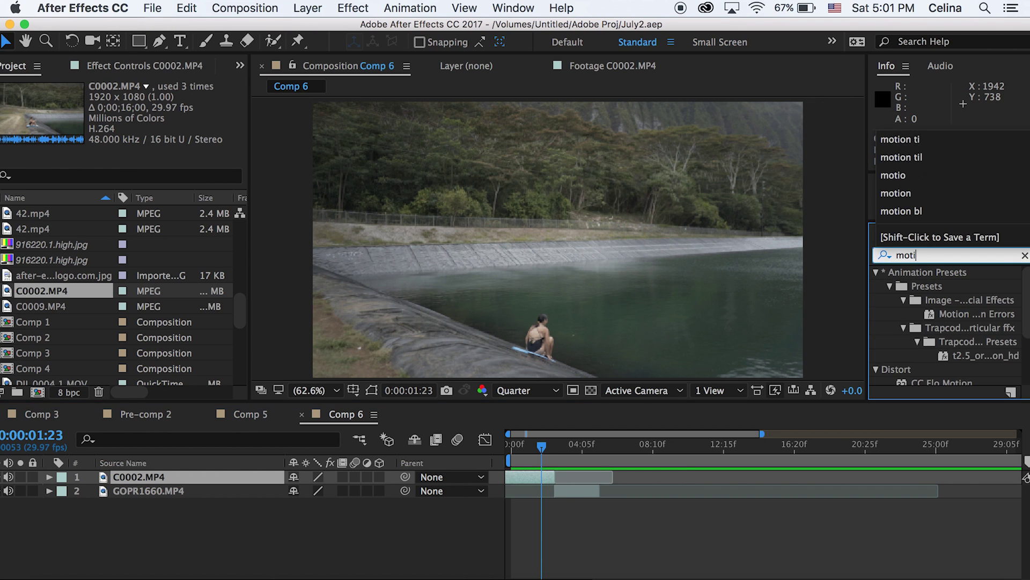
{"action": "type", "text": "on tile"}
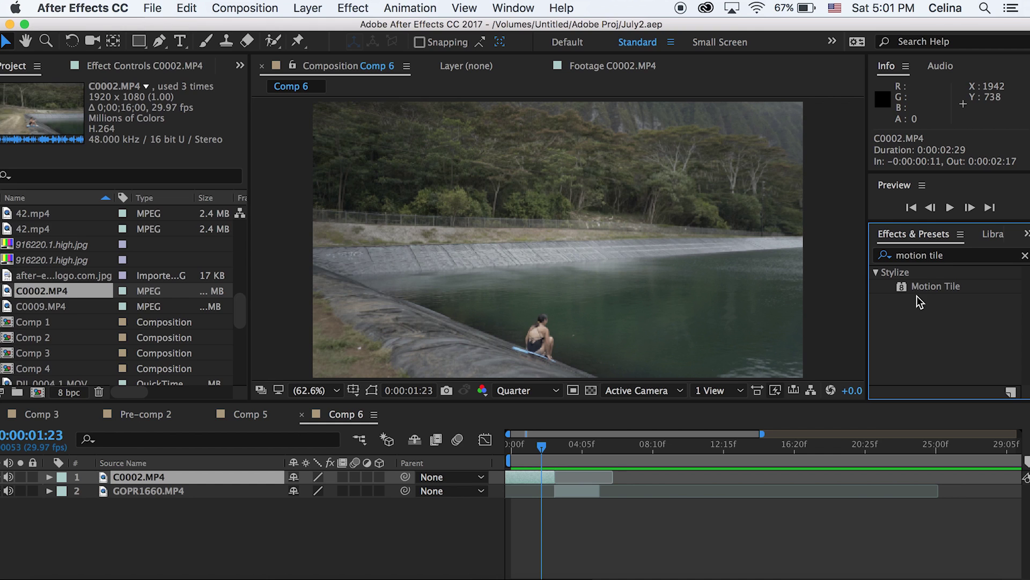
{"action": "left_click", "coordinate": [915, 286]}
{"action": "double_click", "coordinate": [915, 286]}
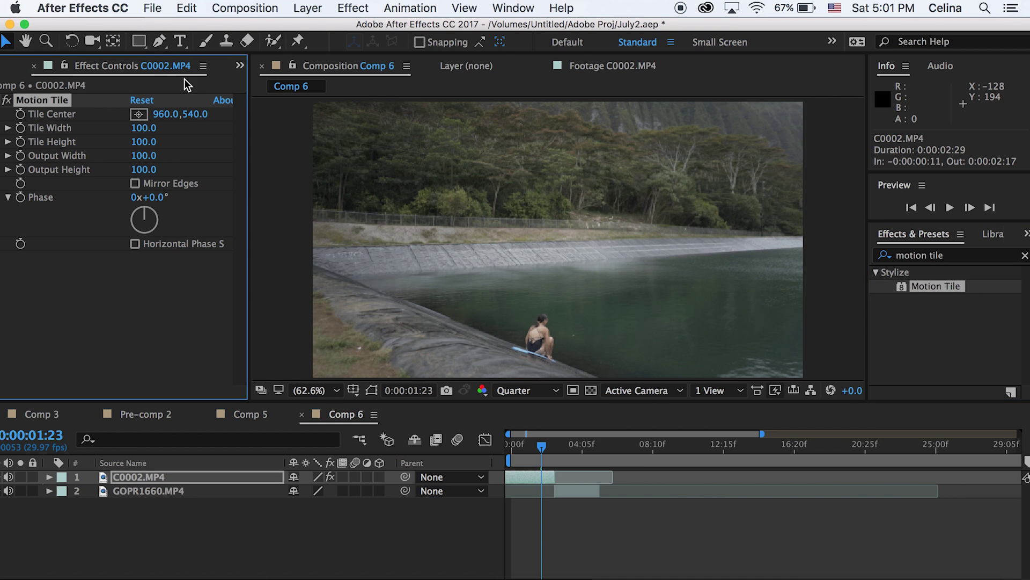
Set Motion Tile's Output Width and Output Height to 600 and enable Mirror Edges.
{"action": "left_click", "coordinate": [144, 156]}
{"action": "type", "text": "600"}
{"action": "key", "text": "Tab"}
{"action": "type", "text": "600"}
{"action": "key", "text": "Return"}
{"action": "left_click", "coordinate": [135, 183]}
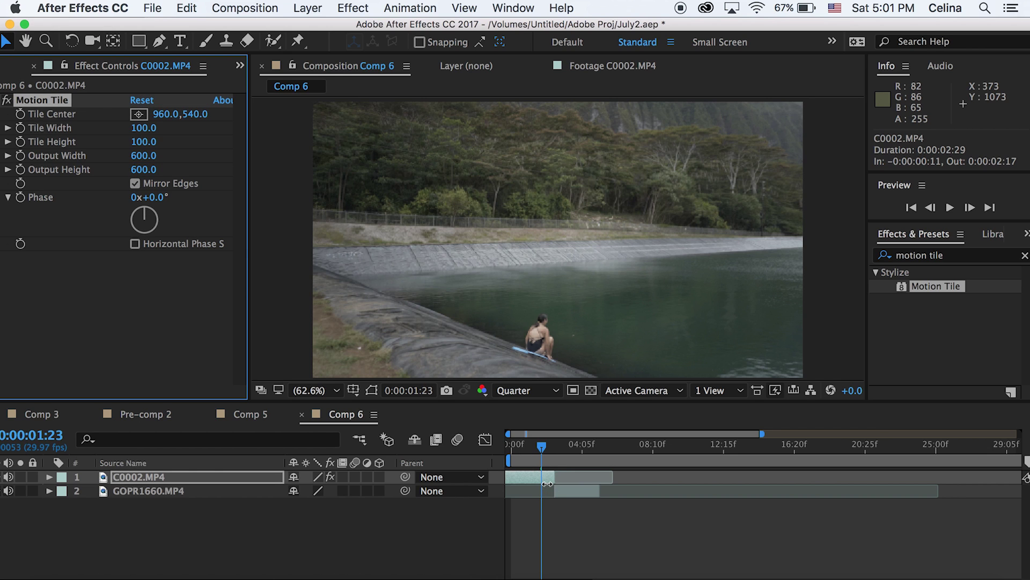
Try scaling the C0002.MP4 layer down to test the mirrored tiles, and undo the scale change.
{"action": "key", "text": "s"}
{"action": "left_click_drag", "start_coordinate": [334, 490], "coordinate": [275, 493]}
{"action": "key", "text": "super+z"}
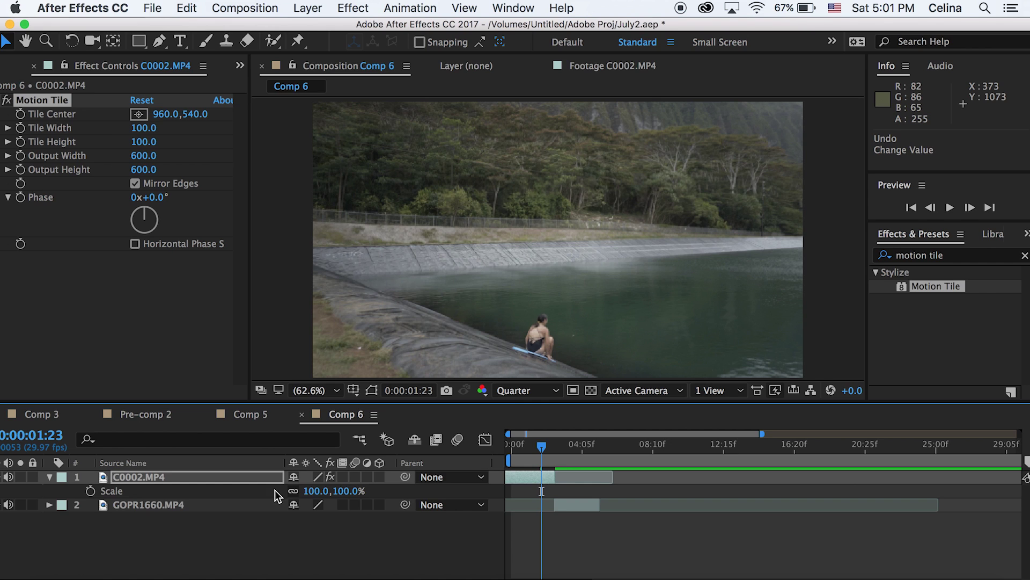
Copy the Motion Tile effect from C0002.MP4 onto the GOPR1660.MP4 layer.
{"action": "left_click", "coordinate": [90, 307]}
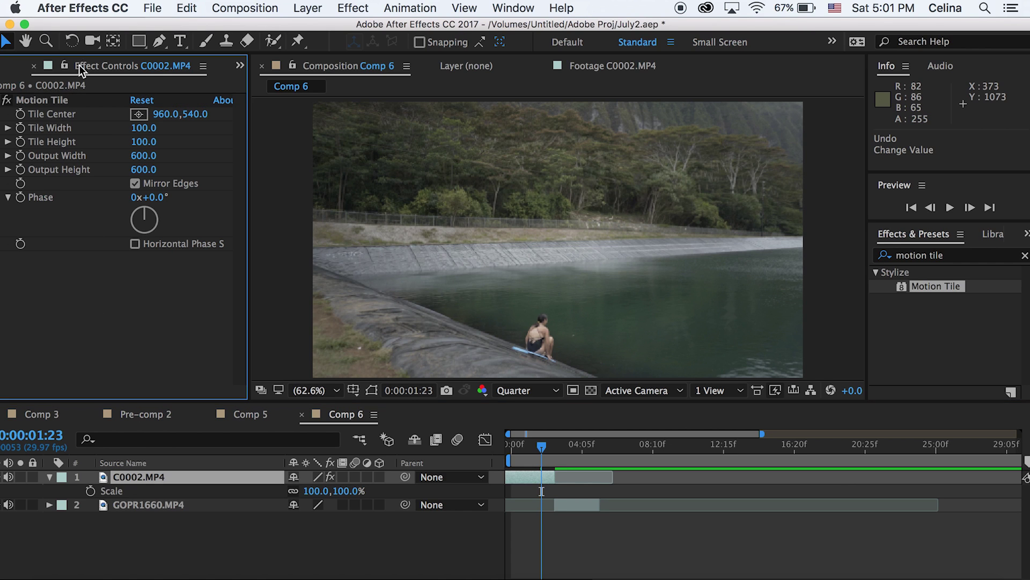
{"action": "left_click", "coordinate": [39, 104]}
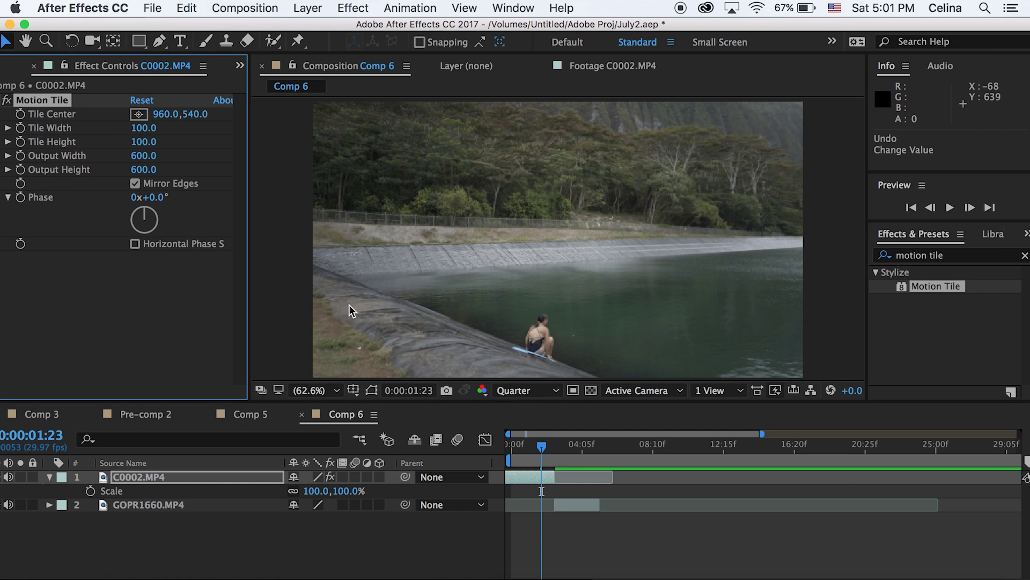
{"action": "left_click", "coordinate": [573, 511]}
{"action": "left_click", "coordinate": [570, 448]}
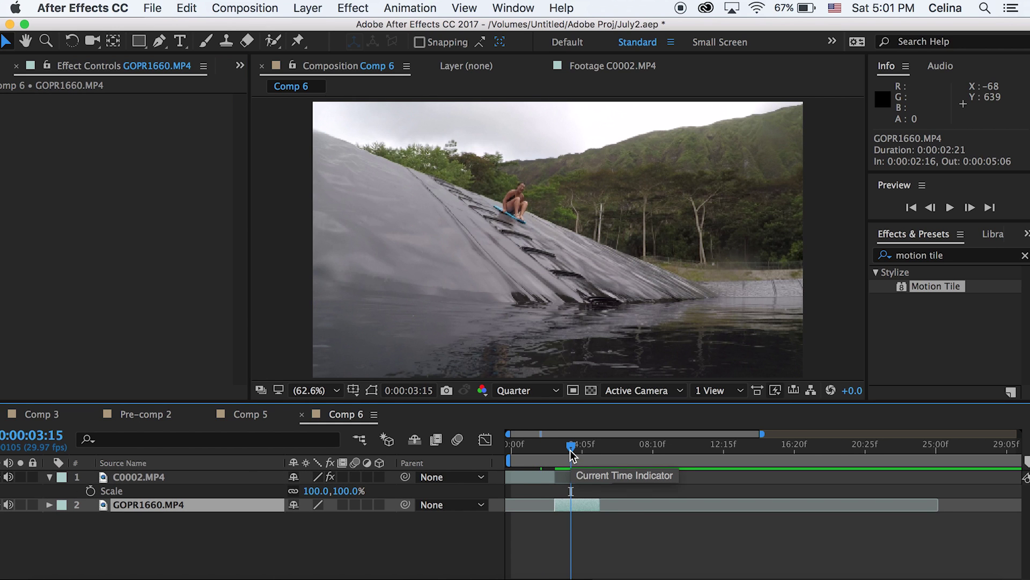
{"action": "key", "text": "super+v"}
{"action": "left_click_drag", "start_coordinate": [570, 448], "coordinate": [542, 445]}
{"action": "left_click", "coordinate": [565, 526]}
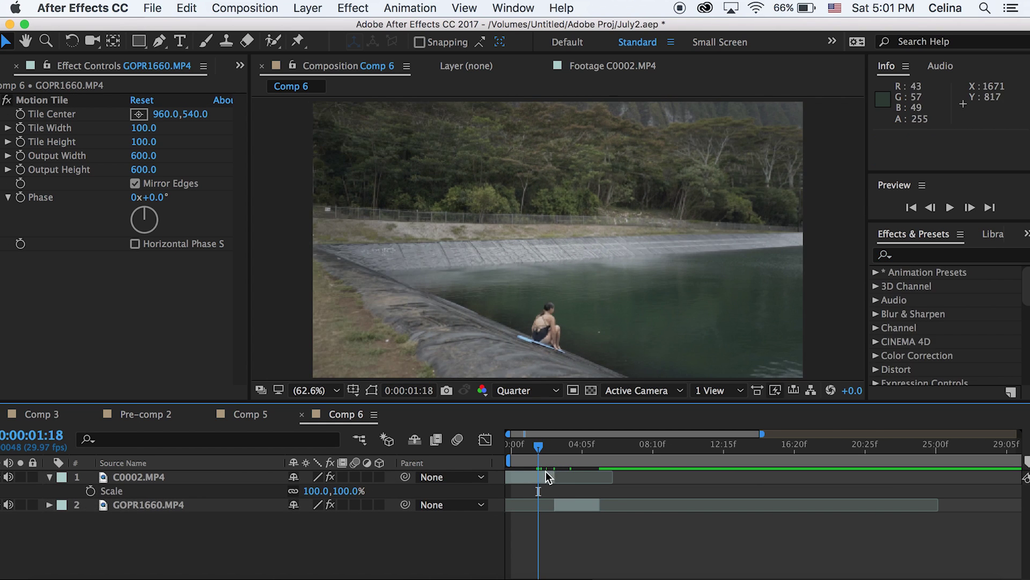
Reveal the C0002.MP4 layer's transform properties and add Scale and Rotation keyframes at 0:00:01:28.
{"action": "left_click", "coordinate": [547, 477]}
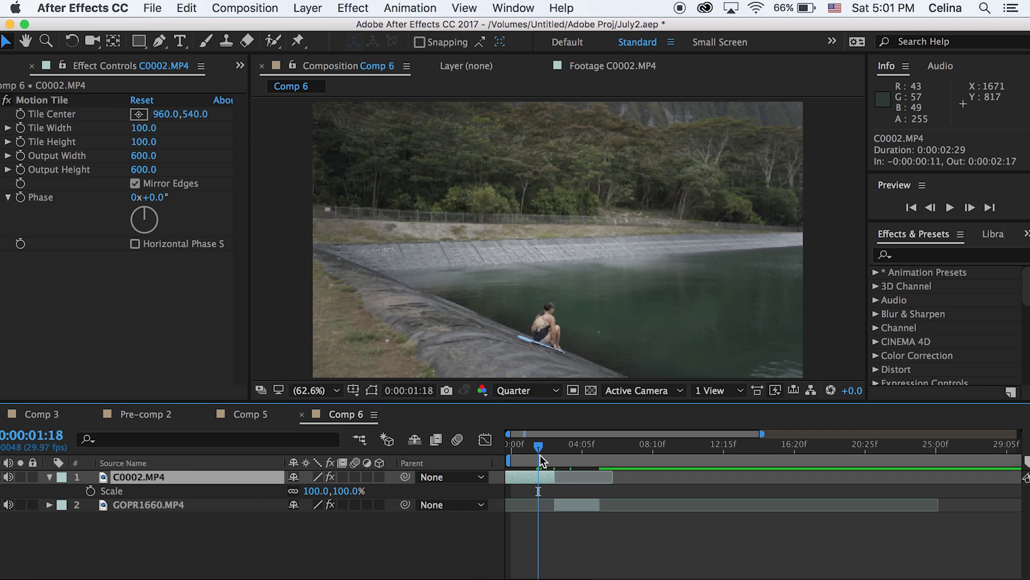
{"action": "double_click", "coordinate": [48, 478]}
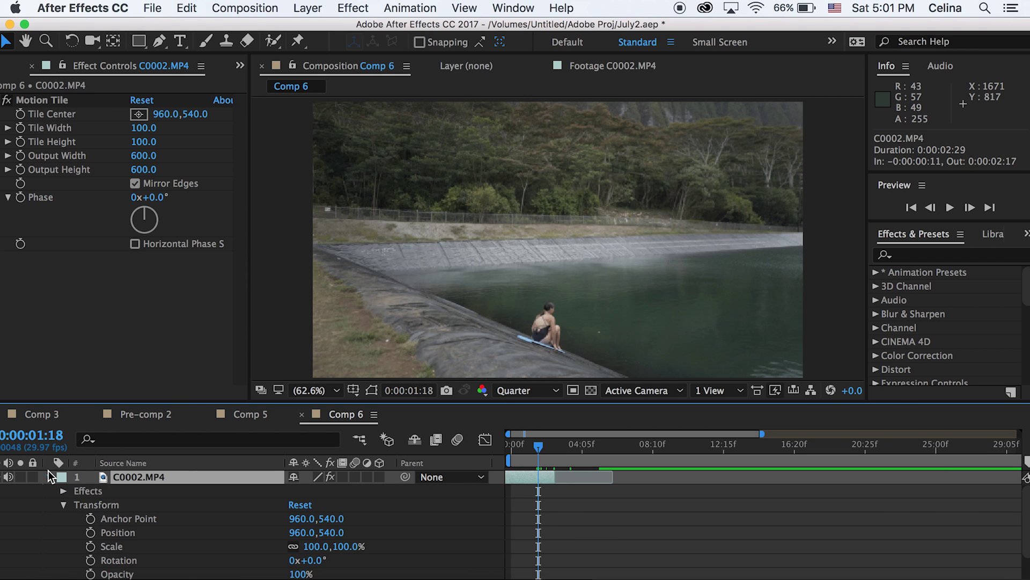
{"action": "scroll", "coordinate": [60, 510], "scroll_direction": "down", "scroll_amount": 1}
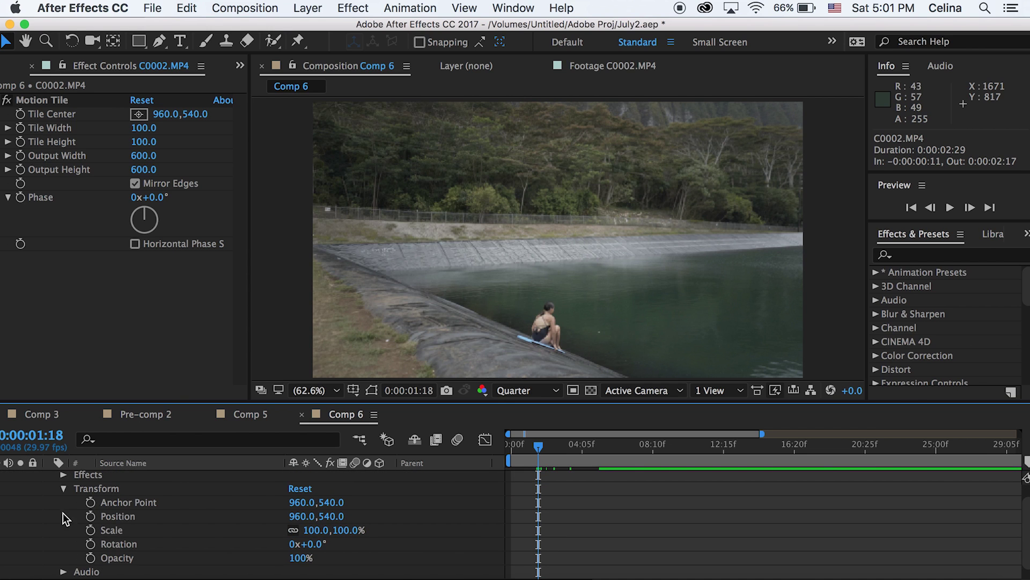
{"action": "scroll", "coordinate": [523, 514], "scroll_direction": "up", "scroll_amount": 1}
{"action": "left_click_drag", "start_coordinate": [538, 447], "coordinate": [545, 448]}
{"action": "scroll", "coordinate": [392, 510], "scroll_direction": "down", "scroll_amount": 2}
{"action": "left_click", "coordinate": [90, 517]}
{"action": "left_click", "coordinate": [90, 529]}
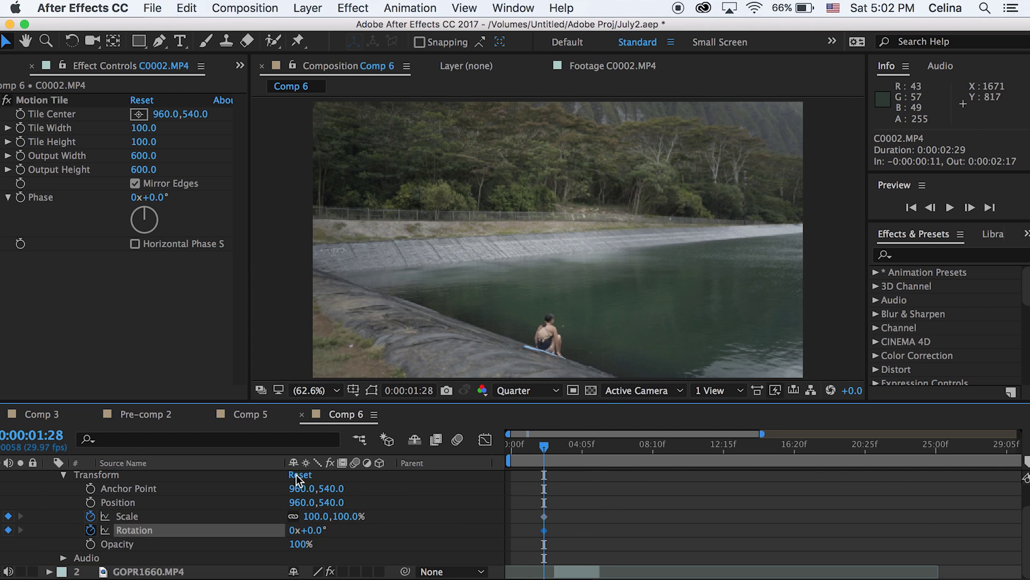
At 0:00:02:16, set the C0002.MP4 layer's Scale to 183% and its Rotation to 68°.
{"action": "scroll", "coordinate": [591, 510], "scroll_direction": "up", "scroll_amount": 2}
{"action": "left_click_drag", "start_coordinate": [549, 449], "coordinate": [559, 448]}
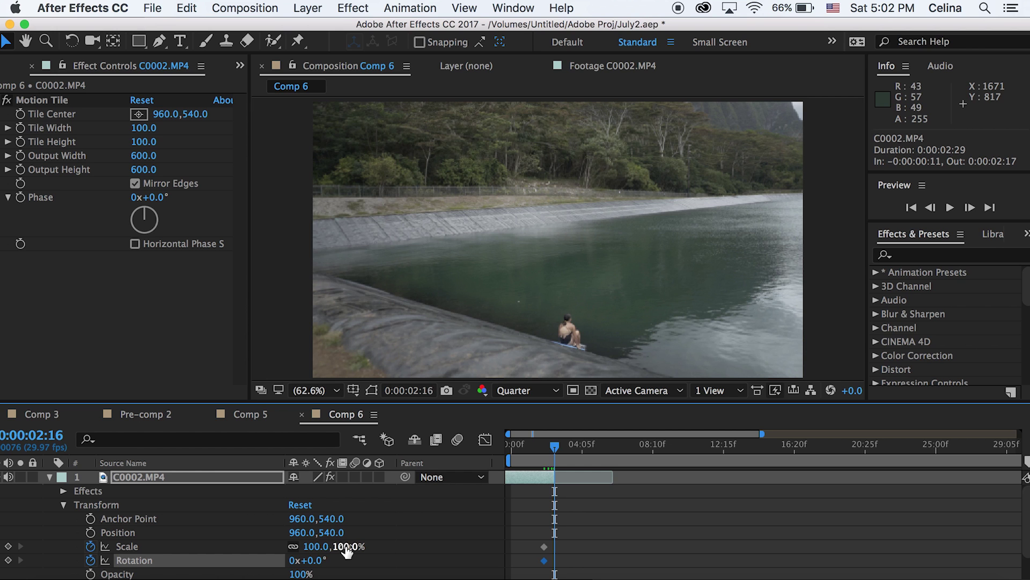
{"action": "left_click_drag", "start_coordinate": [307, 559], "coordinate": [421, 535]}
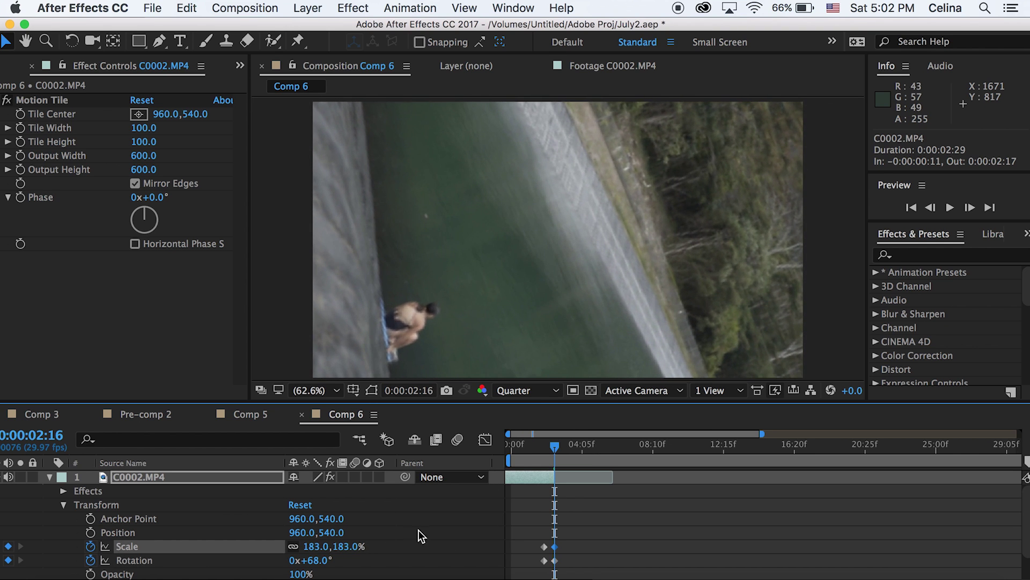
Play back the scale and rotation animation at the end of C0002.MP4.
{"action": "key", "text": "space"}
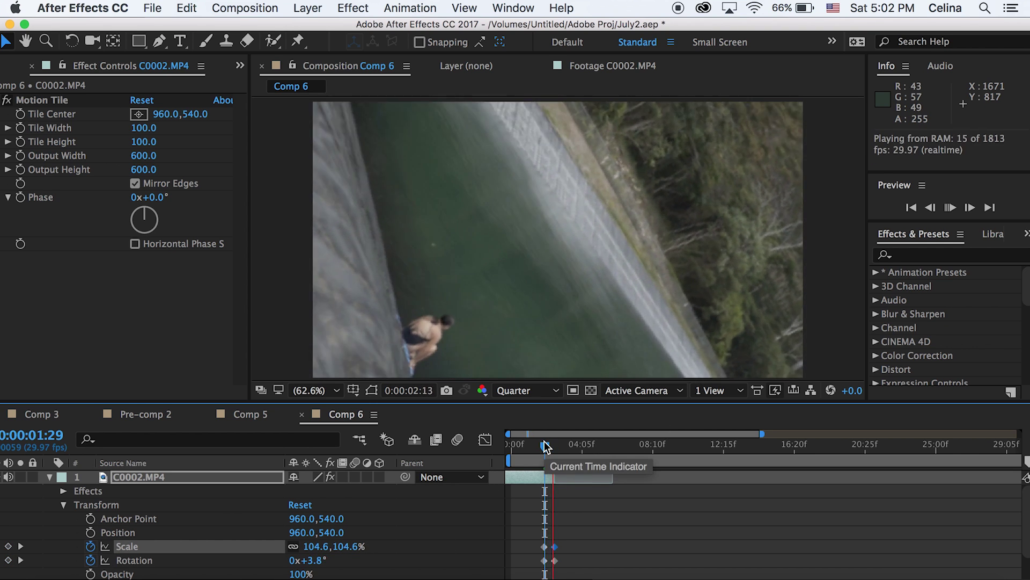
{"action": "left_click_drag", "start_coordinate": [545, 445], "coordinate": [539, 447]}
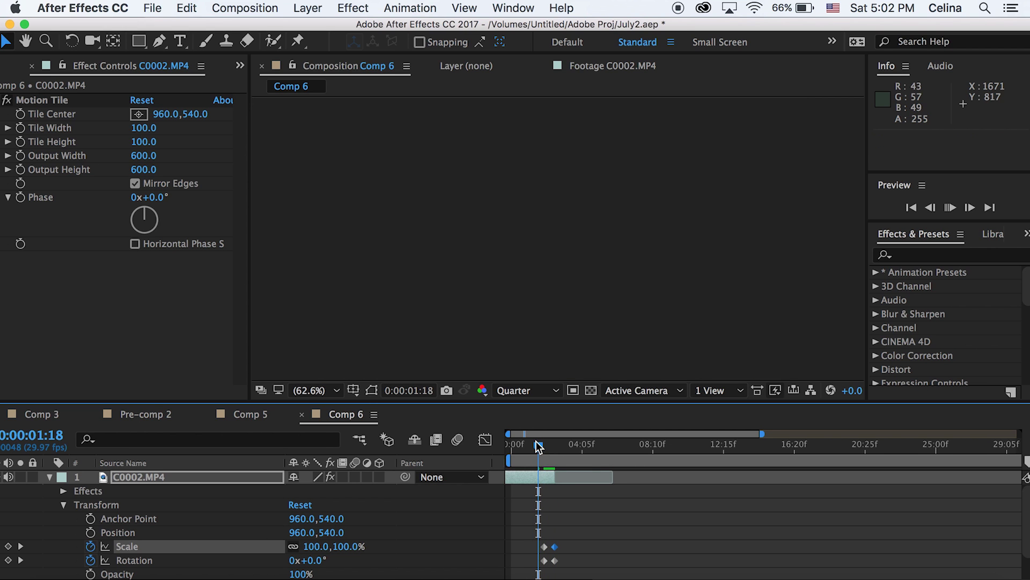
{"action": "key", "text": "space"}
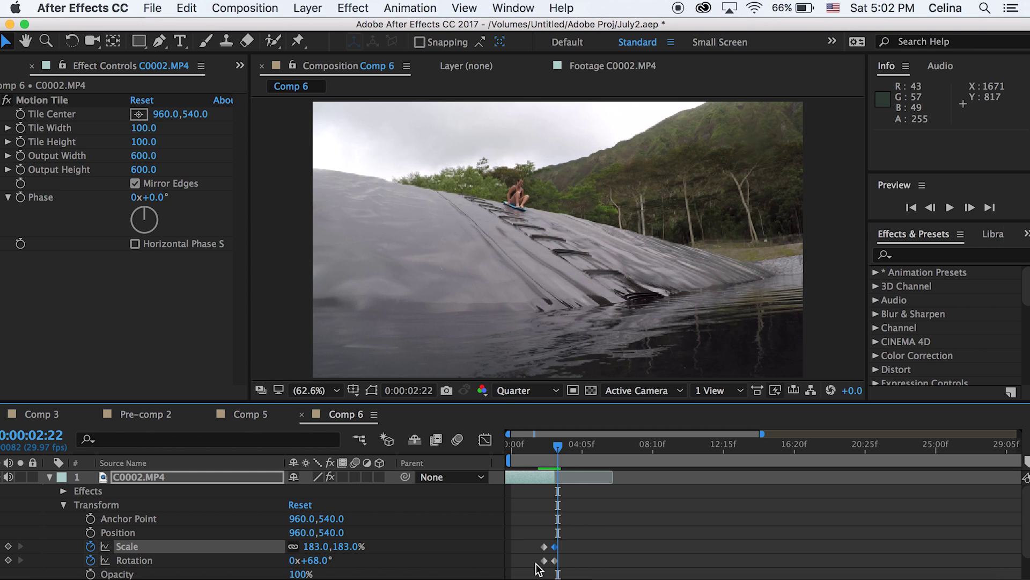
Move the first Scale and Rotation keyframes of C0002.MP4 to 0:00:02:07 and preview the faster move.
{"action": "left_click_drag", "start_coordinate": [536, 566], "coordinate": [550, 546]}
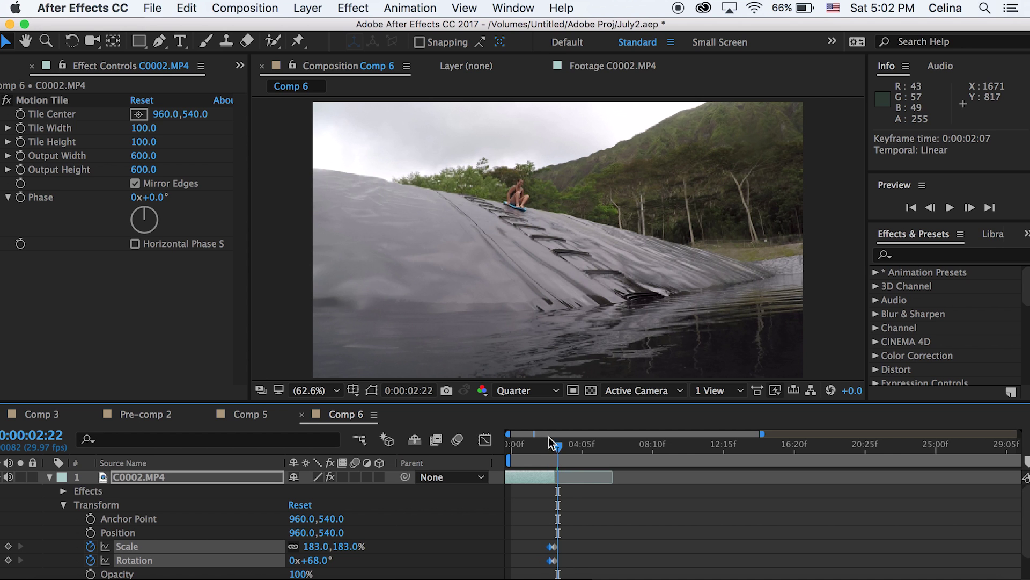
{"action": "left_click", "coordinate": [541, 453]}
{"action": "key", "text": "space"}
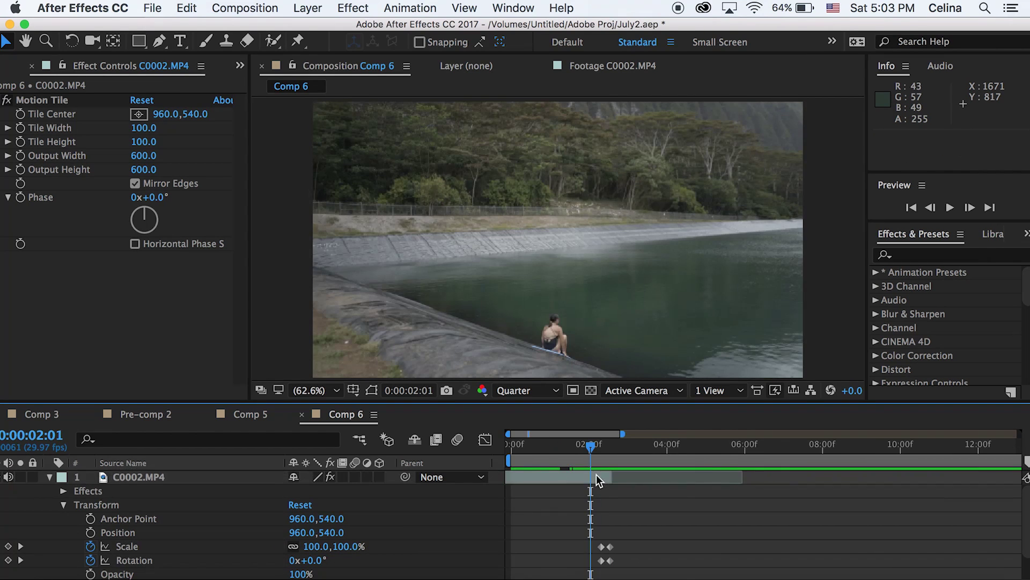
Apply Optics Compensation to the C0002.MP4 layer and add a Field Of View keyframe of 0 at 0:00:02:01.
{"action": "left_click", "coordinate": [597, 476]}
{"action": "left_click", "coordinate": [923, 256]}
{"action": "type", "text": "optics"}
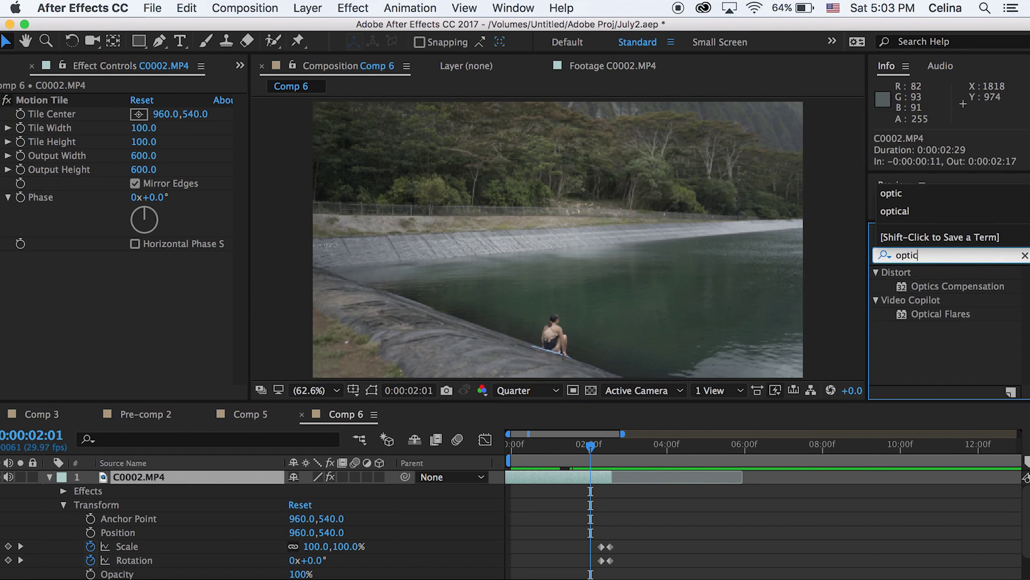
{"action": "double_click", "coordinate": [910, 287]}
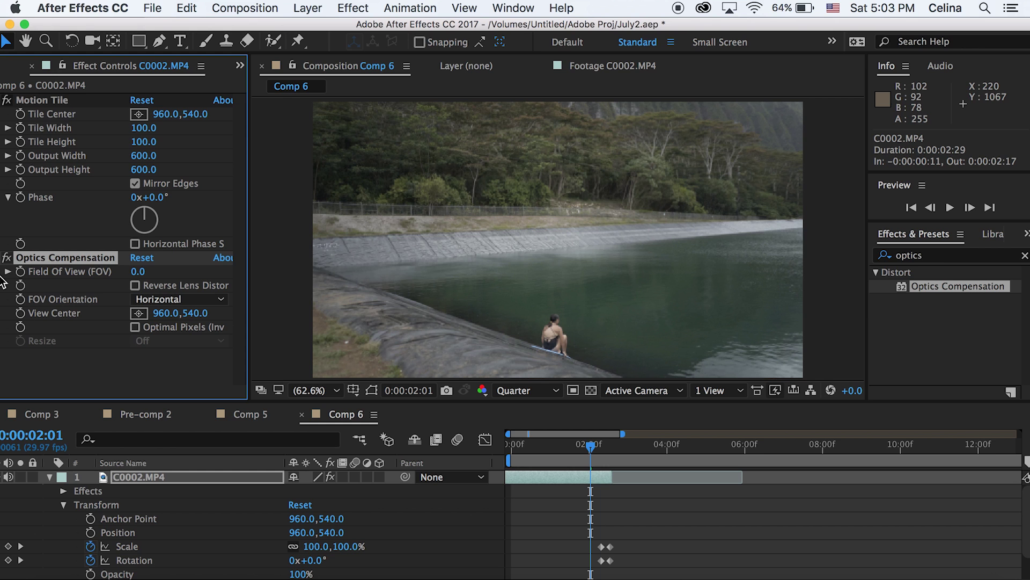
{"action": "left_click", "coordinate": [21, 272]}
At 0:00:02:16, enable Reverse Lens Distortion and set the Field Of View to 160.6.
{"action": "left_click_drag", "start_coordinate": [600, 443], "coordinate": [610, 442]}
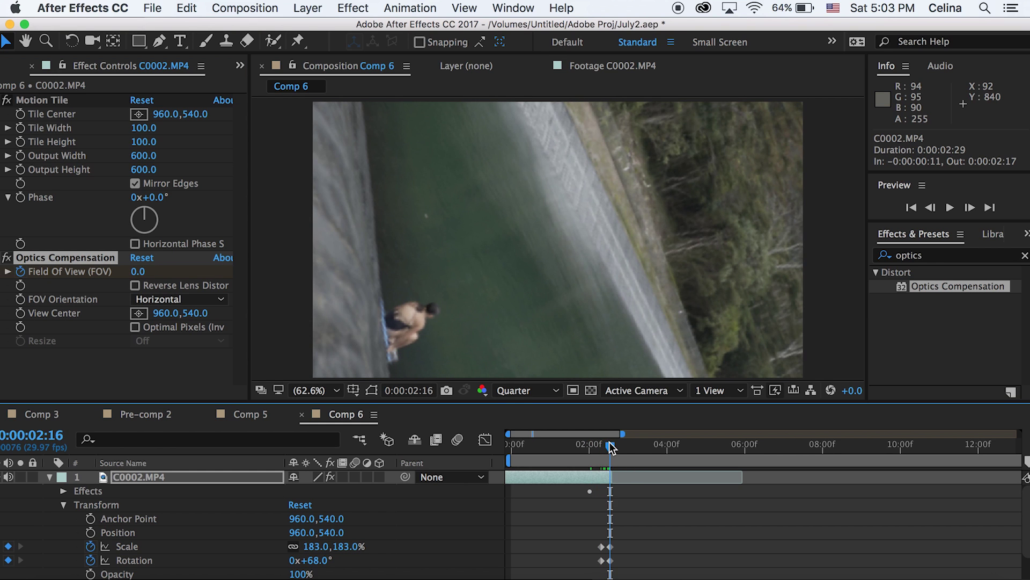
{"action": "left_click_drag", "start_coordinate": [135, 272], "coordinate": [324, 250]}
{"action": "left_click", "coordinate": [135, 285]}
{"action": "left_click_drag", "start_coordinate": [137, 273], "coordinate": [319, 260]}
{"action": "left_click_drag", "start_coordinate": [457, 203], "coordinate": [485, 193]}
{"action": "left_click_drag", "start_coordinate": [138, 272], "coordinate": [576, 307]}
{"action": "left_click_drag", "start_coordinate": [140, 272], "coordinate": [4, 289]}
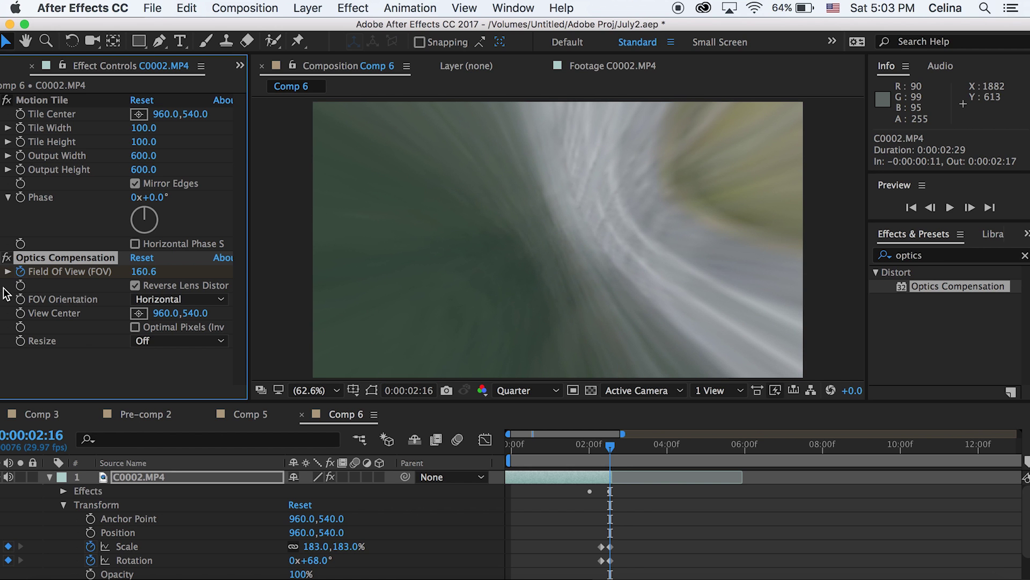
Preview the lens distortion, and set the Field Of View keyframe at 0:00:02:16 to 175.2.
{"action": "left_click", "coordinate": [586, 447]}
{"action": "key", "text": "space"}
{"action": "left_click_drag", "start_coordinate": [585, 449], "coordinate": [607, 452]}
{"action": "left_click_drag", "start_coordinate": [144, 272], "coordinate": [199, 269]}
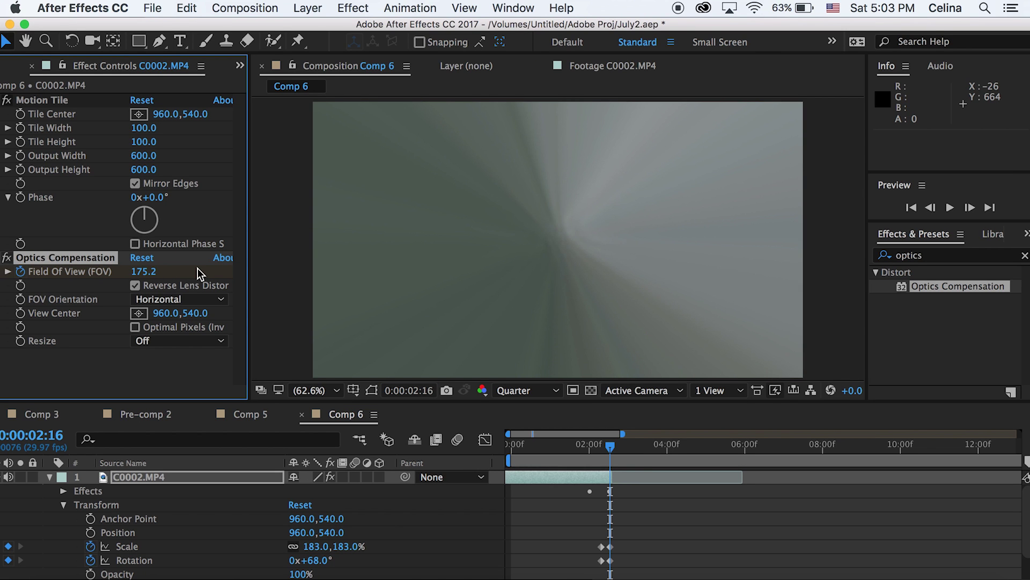
Show only the keyframed properties of C0002.MP4 and play back the distorted transition into GOPR1660.MP4.
{"action": "left_click", "coordinate": [592, 450]}
{"action": "key", "text": "space"}
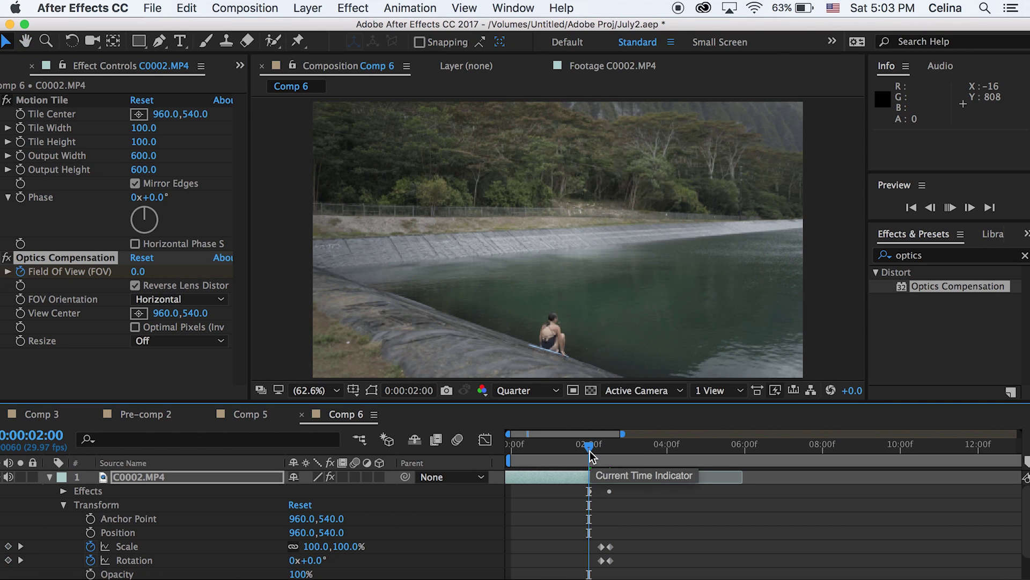
{"action": "key", "text": "space"}
{"action": "key", "text": "u"}
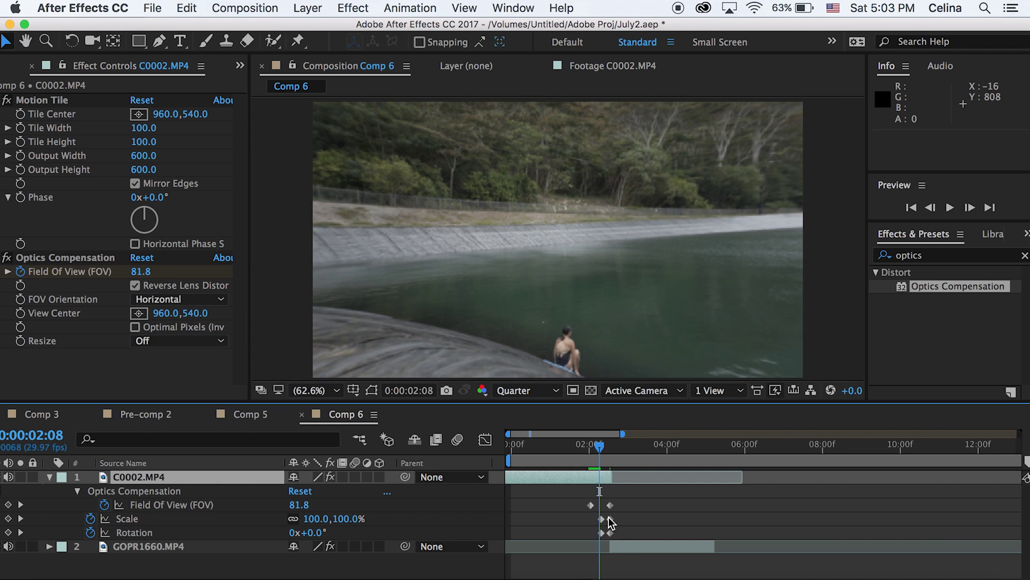
{"action": "left_click_drag", "start_coordinate": [622, 433], "coordinate": [669, 434]}
{"action": "key", "text": "space"}
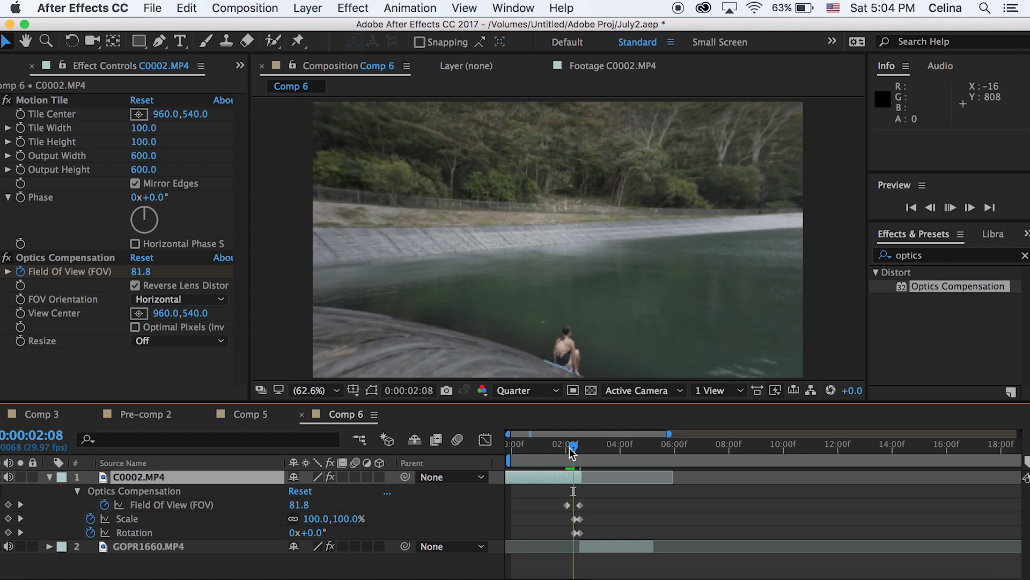
{"action": "left_click", "coordinate": [566, 447]}
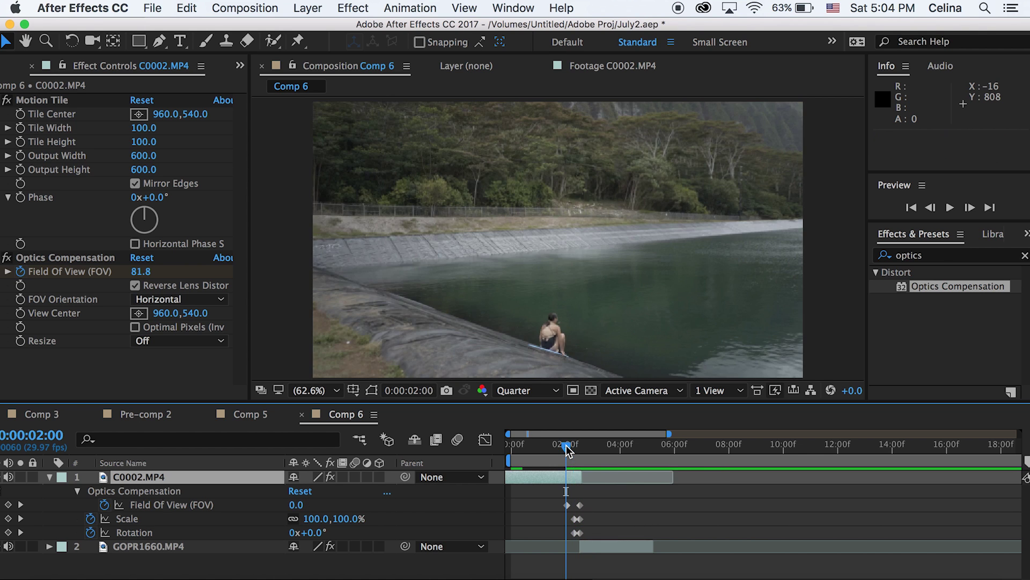
{"action": "key", "text": "space"}
{"action": "key", "text": "space"}
{"action": "key", "text": "space"}
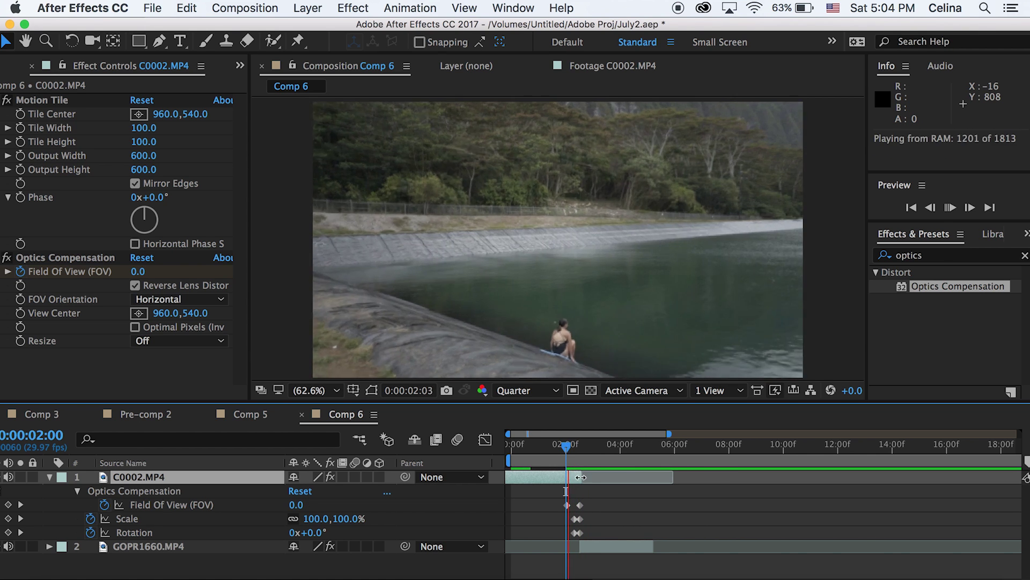
Trim the end of the C0002.MP4 layer to 0:00:02:15 and collapse its properties.
{"action": "left_click_drag", "start_coordinate": [669, 433], "coordinate": [577, 433]}
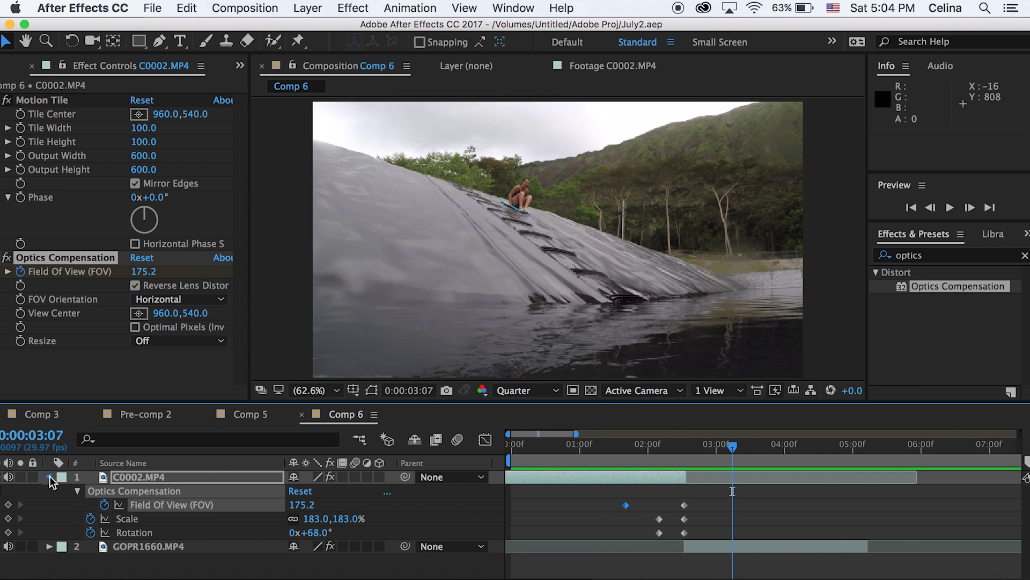
{"action": "key", "text": "u"}
At 0:00:02:17, set the Rotation of the GOPR1660.MP4 layer to -64° and enable keyframing for it.
{"action": "left_click_drag", "start_coordinate": [694, 446], "coordinate": [686, 454]}
{"action": "left_click", "coordinate": [704, 491]}
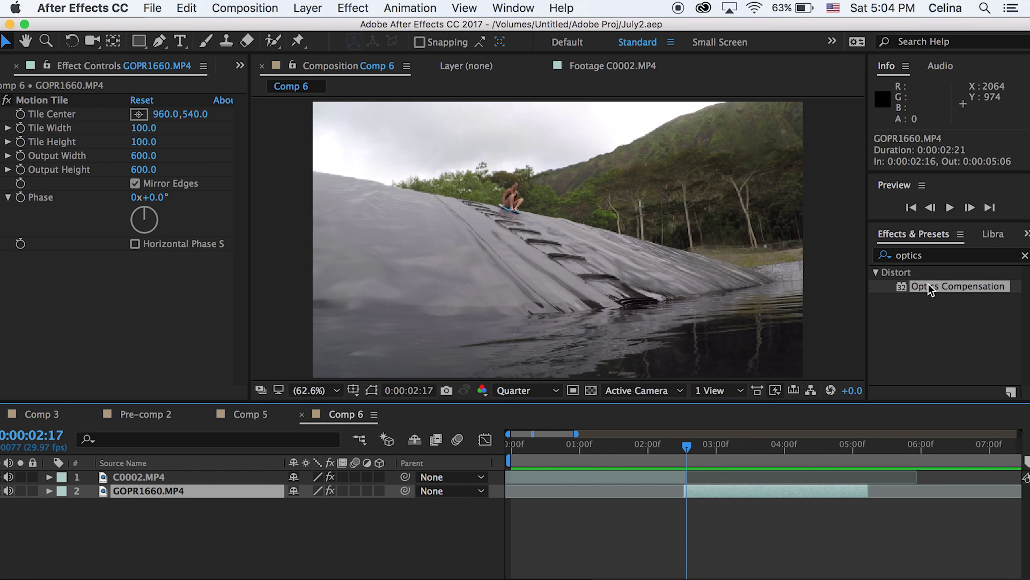
{"action": "left_click", "coordinate": [50, 490]}
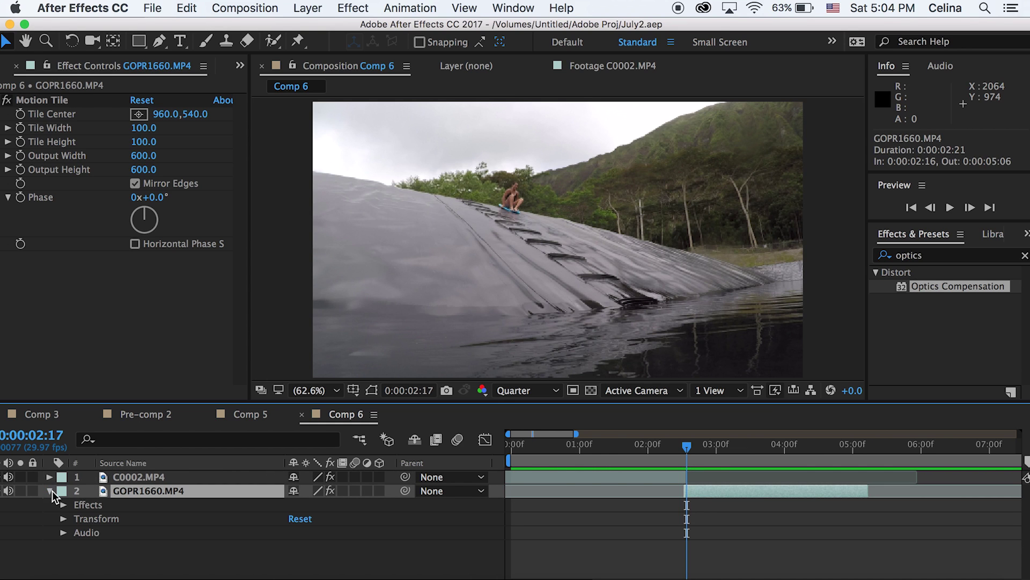
{"action": "left_click", "coordinate": [64, 519]}
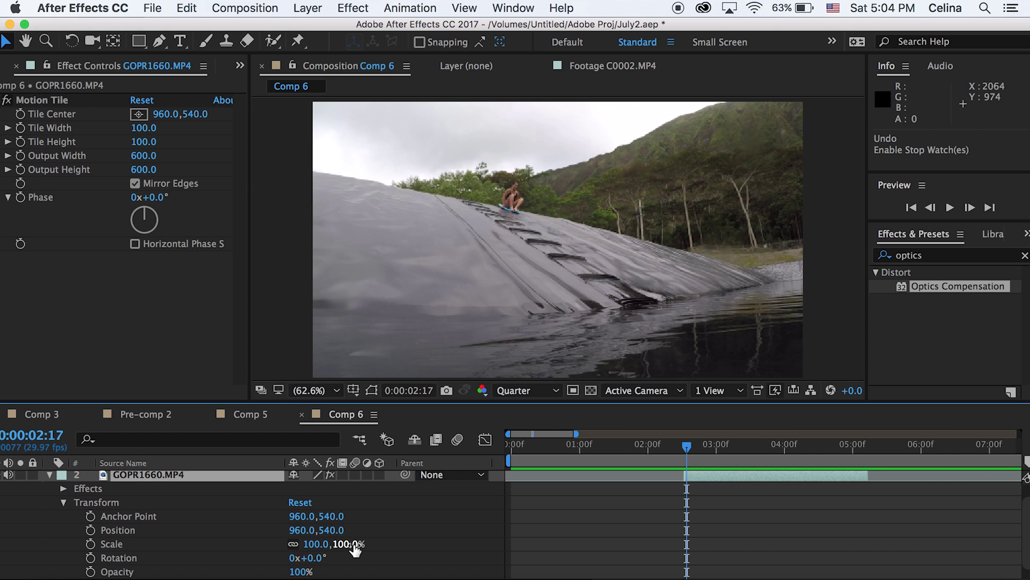
{"action": "scroll", "coordinate": [684, 489], "scroll_direction": "up", "scroll_amount": 1}
{"action": "left_click_drag", "start_coordinate": [683, 455], "coordinate": [668, 455]}
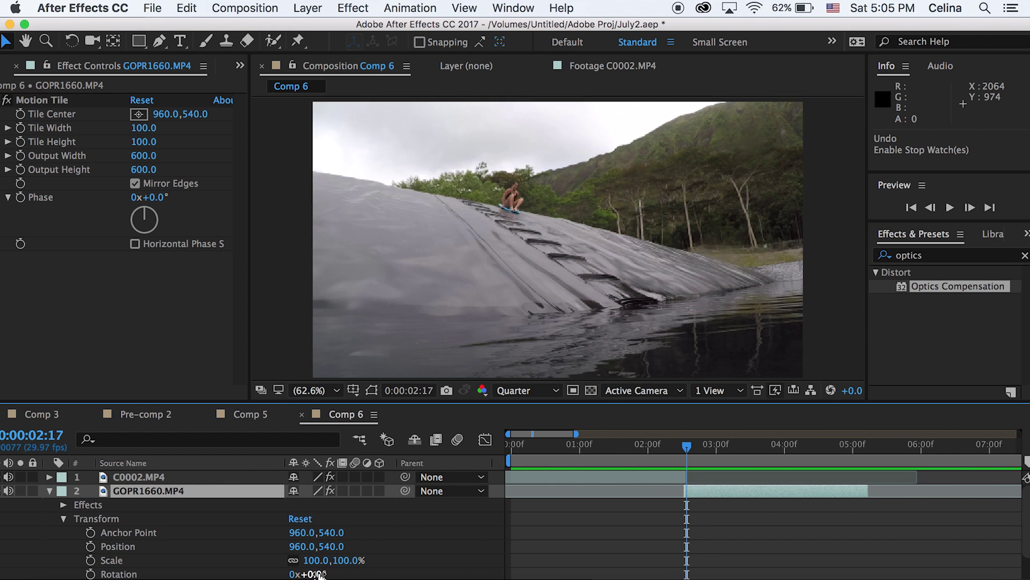
{"action": "left_click_drag", "start_coordinate": [320, 574], "coordinate": [251, 561]}
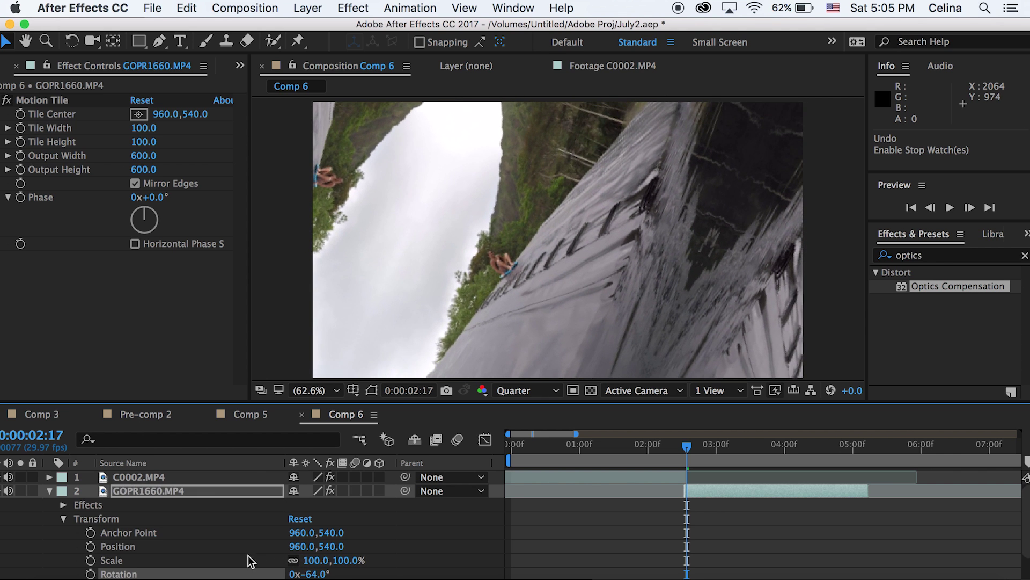
{"action": "left_click", "coordinate": [91, 574]}
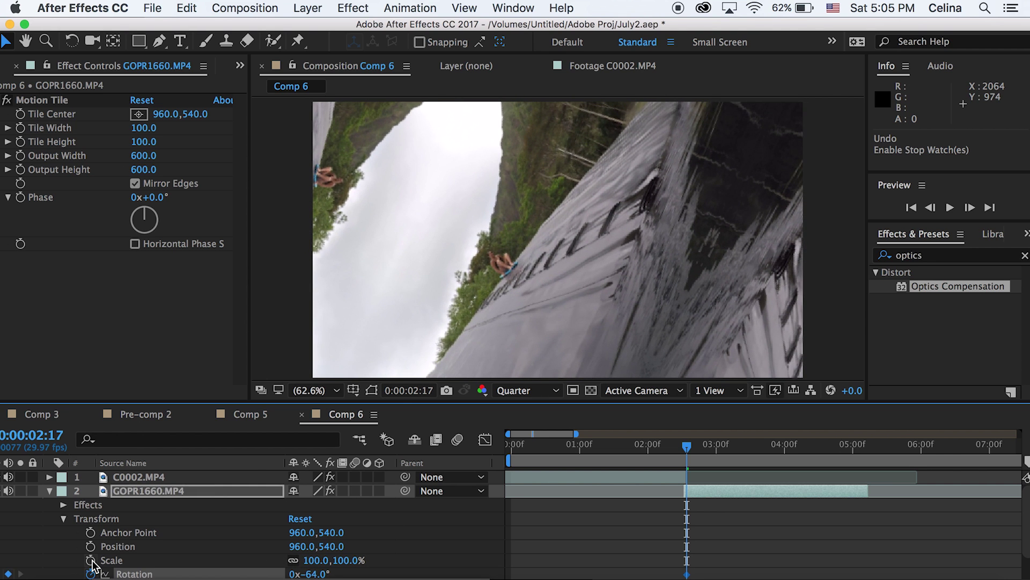
At 0:00:02:21, set the Rotation of the GOPR1660.MP4 layer to 0°.
{"action": "left_click", "coordinate": [346, 562]}
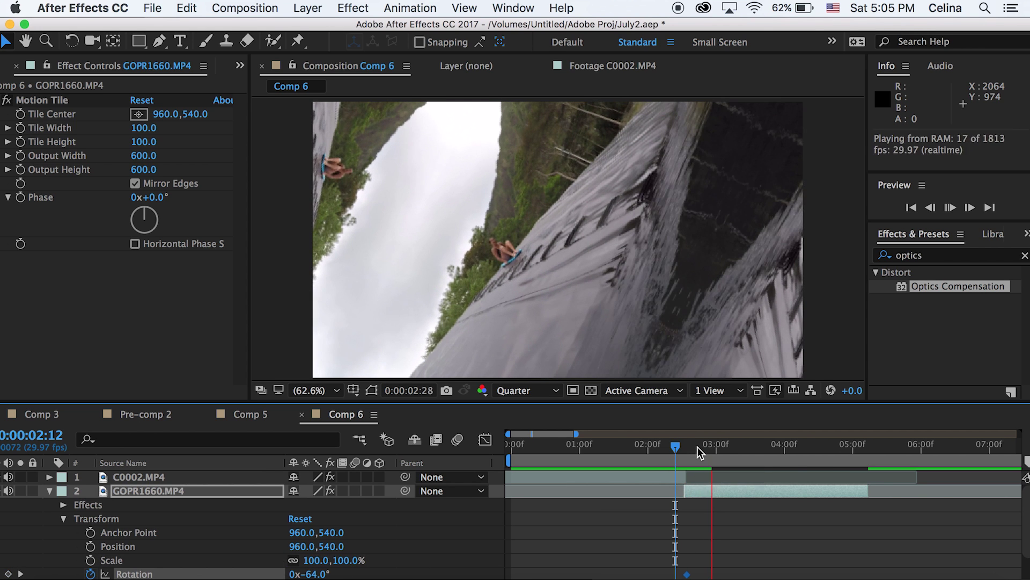
{"action": "left_click_drag", "start_coordinate": [699, 447], "coordinate": [696, 446]}
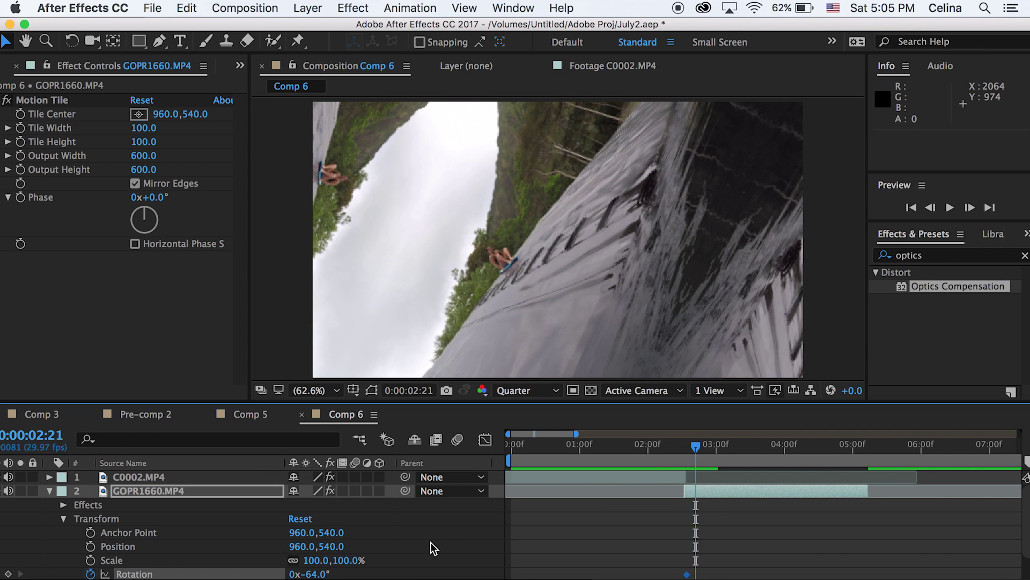
{"action": "left_click", "coordinate": [313, 575]}
{"action": "type", "text": "0"}
{"action": "key", "text": "Return"}
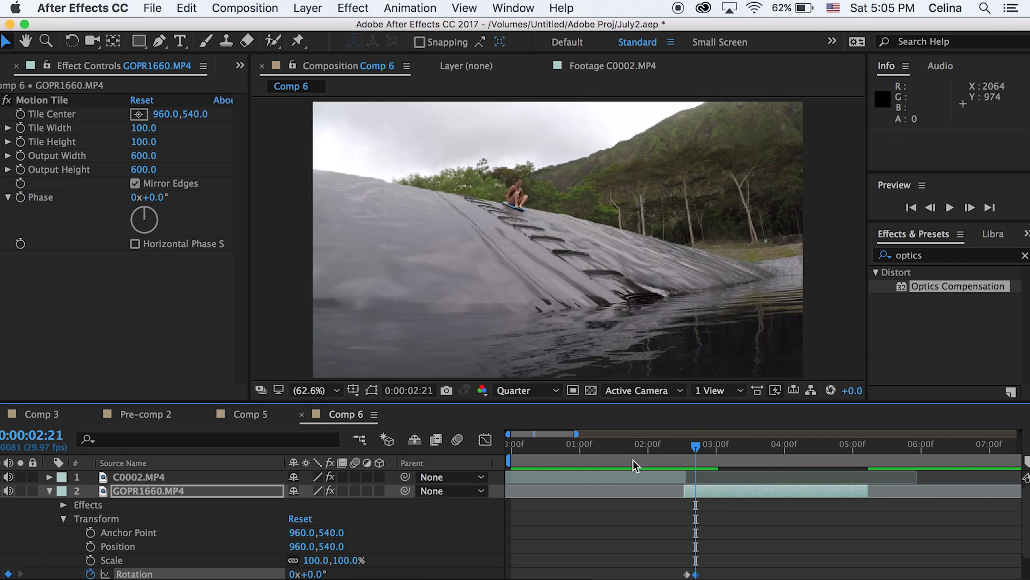
Preview the rotation, move the second Rotation keyframe of GOPR1660.MP4 to about 0:00:02:23, and play back the transition again.
{"action": "left_click", "coordinate": [658, 450]}
{"action": "key", "text": "space"}
{"action": "key", "text": "space"}
{"action": "left_click", "coordinate": [703, 574]}
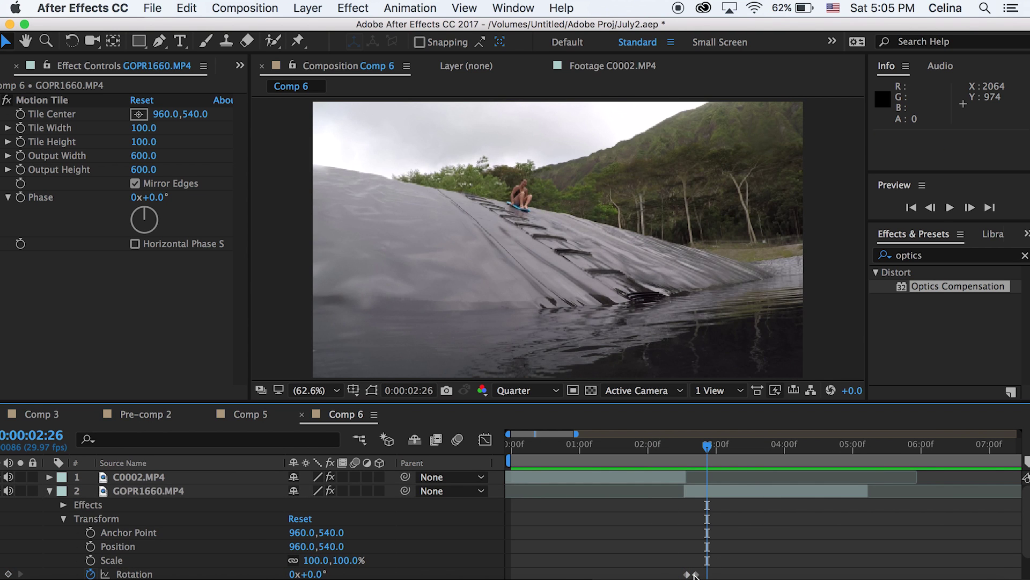
{"action": "left_click_drag", "start_coordinate": [696, 575], "coordinate": [699, 575]}
{"action": "left_click", "coordinate": [659, 462]}
{"action": "key", "text": "space"}
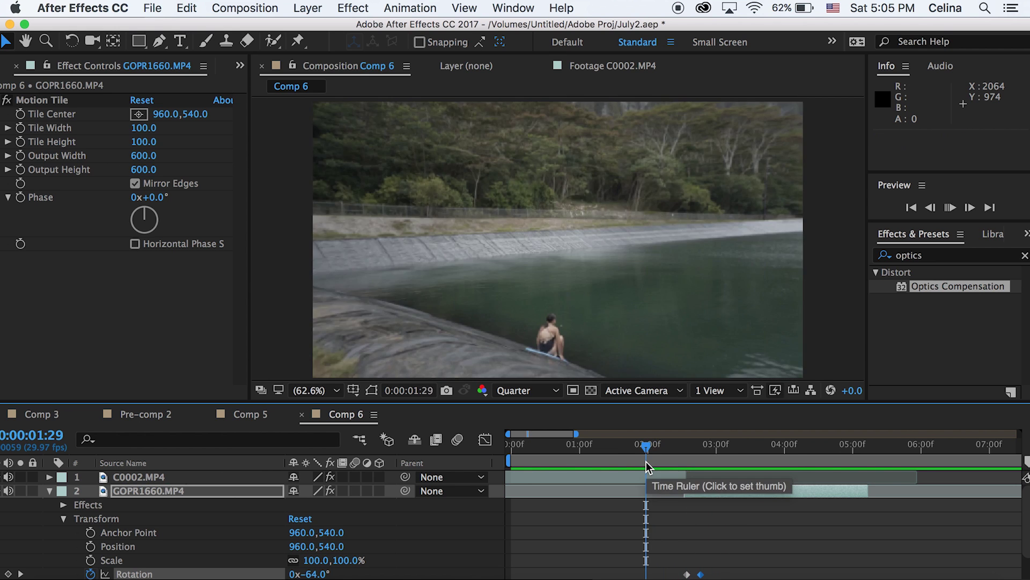
{"action": "key", "text": "space"}
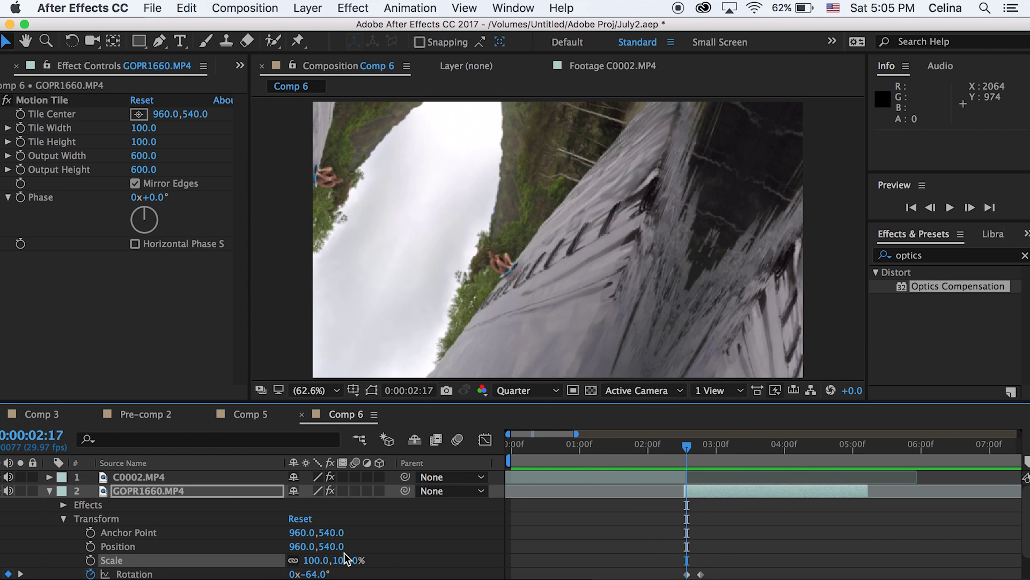
Keyframe the Scale of GOPR1660.MP4 at 59% at 0:00:02:17 and 100% at 0:00:02:23.
{"action": "left_click_drag", "start_coordinate": [333, 559], "coordinate": [111, 566]}
{"action": "left_click", "coordinate": [90, 560]}
{"action": "left_click", "coordinate": [701, 443]}
{"action": "left_click", "coordinate": [337, 559]}
{"action": "type", "text": "100"}
{"action": "key", "text": "Return"}
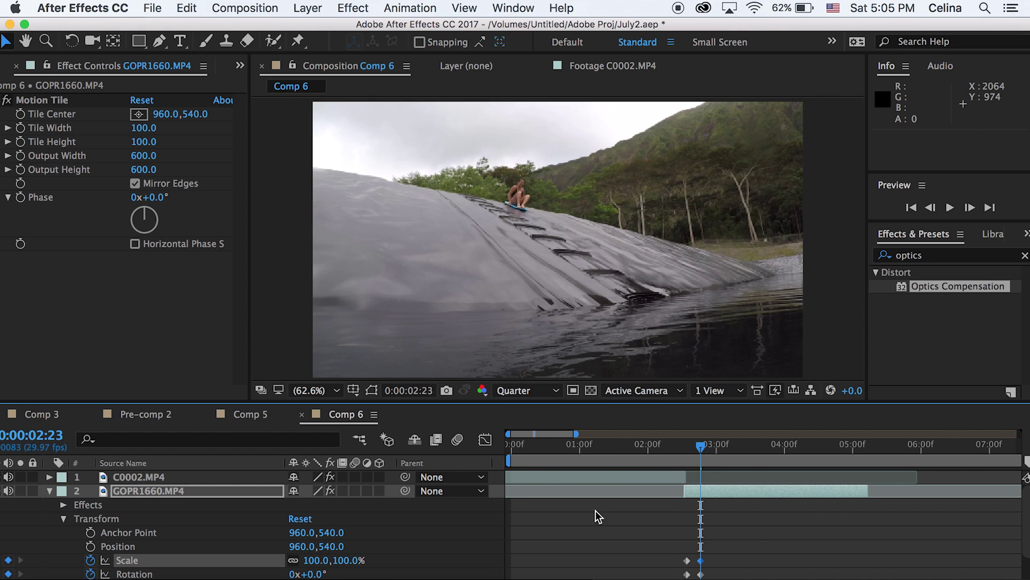
Scrub through the transition and apply the Optics Compensation effect to the GOPR1660.MP4 layer.
{"action": "left_click", "coordinate": [662, 451]}
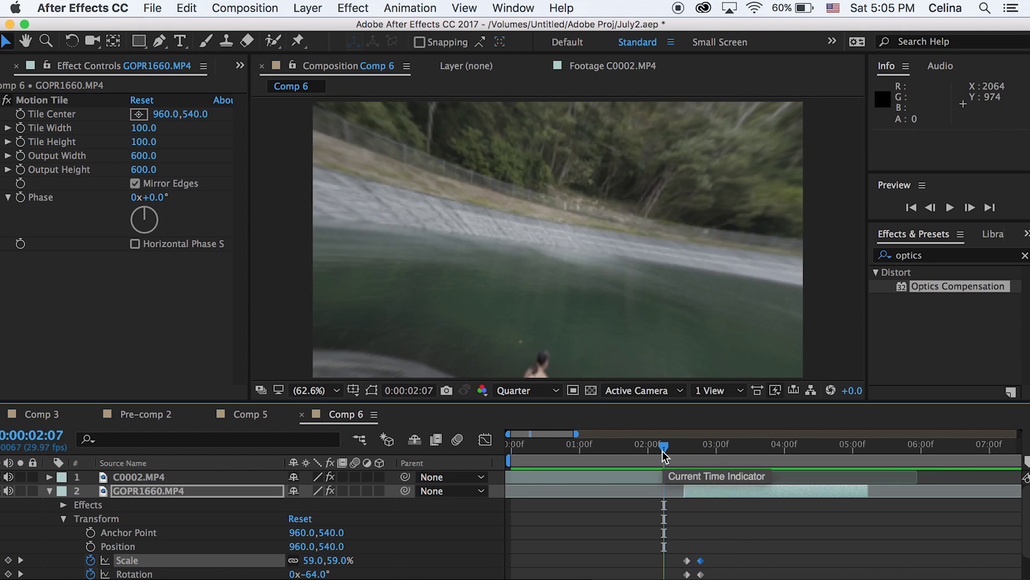
{"action": "left_click_drag", "start_coordinate": [663, 451], "coordinate": [689, 446]}
{"action": "left_click_drag", "start_coordinate": [961, 287], "coordinate": [714, 494]}
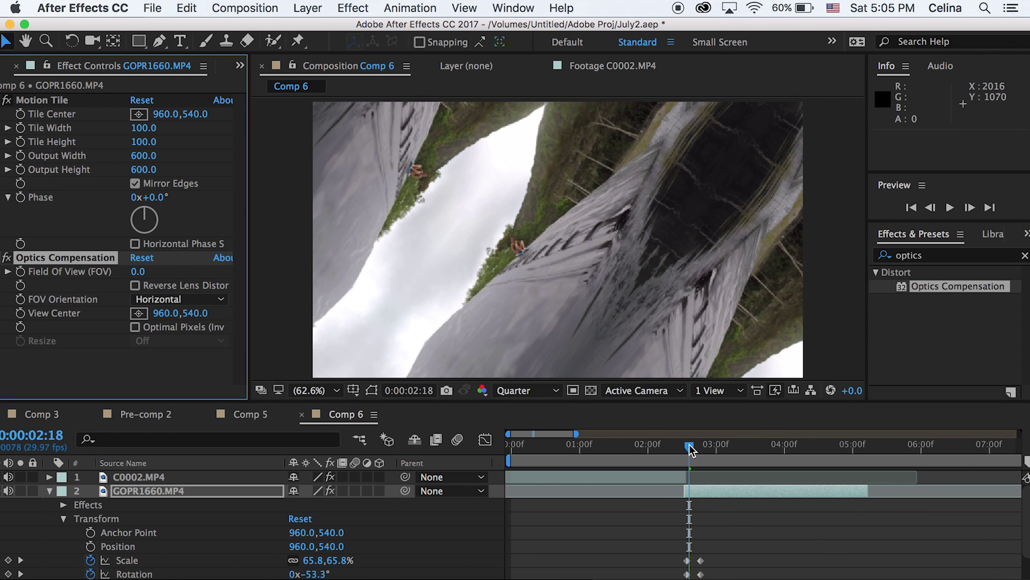
At 0:00:02:17, enable Reverse Lens Distortion on GOPR1660.MP4 and keyframe its Field Of View at 147.1.
{"action": "left_click_drag", "start_coordinate": [689, 446], "coordinate": [687, 444]}
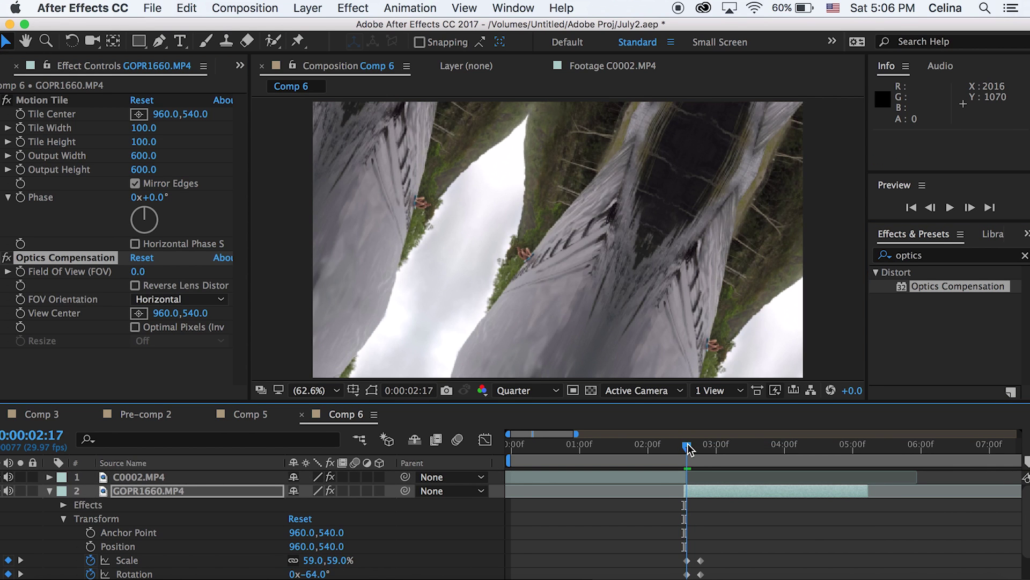
{"action": "left_click_drag", "start_coordinate": [138, 271], "coordinate": [507, 260]}
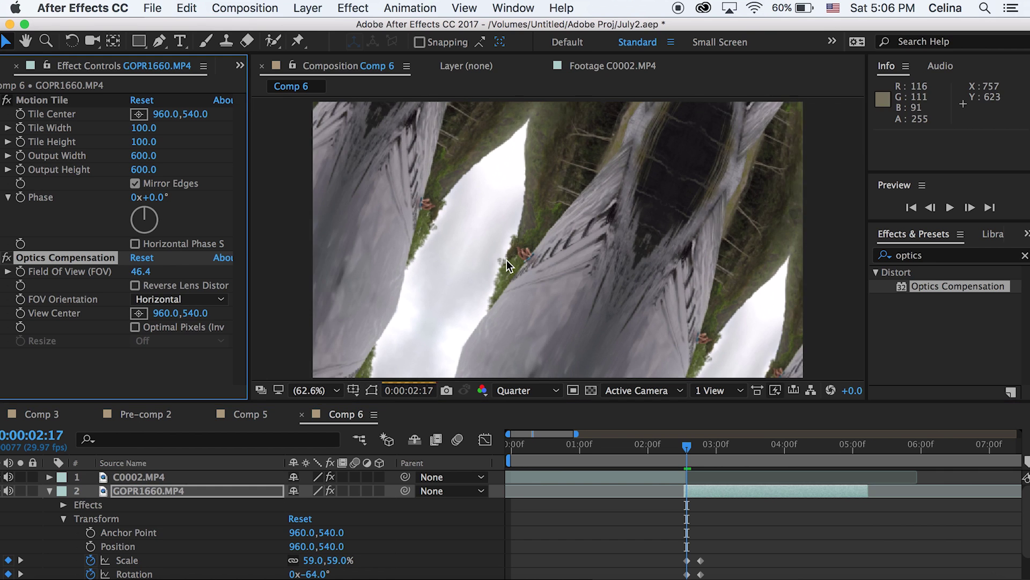
{"action": "left_click", "coordinate": [135, 285]}
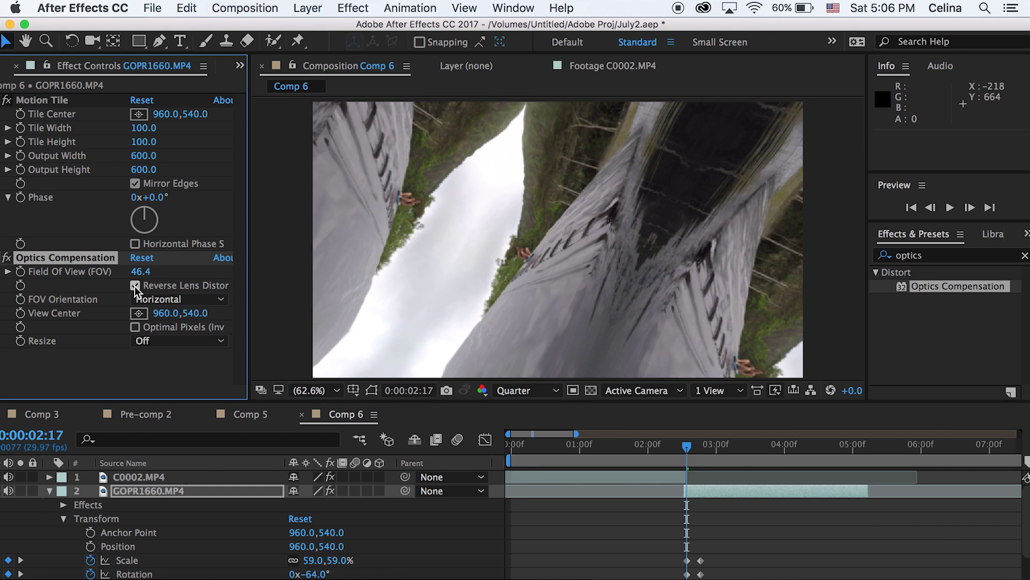
{"action": "left_click_drag", "start_coordinate": [139, 271], "coordinate": [901, 203]}
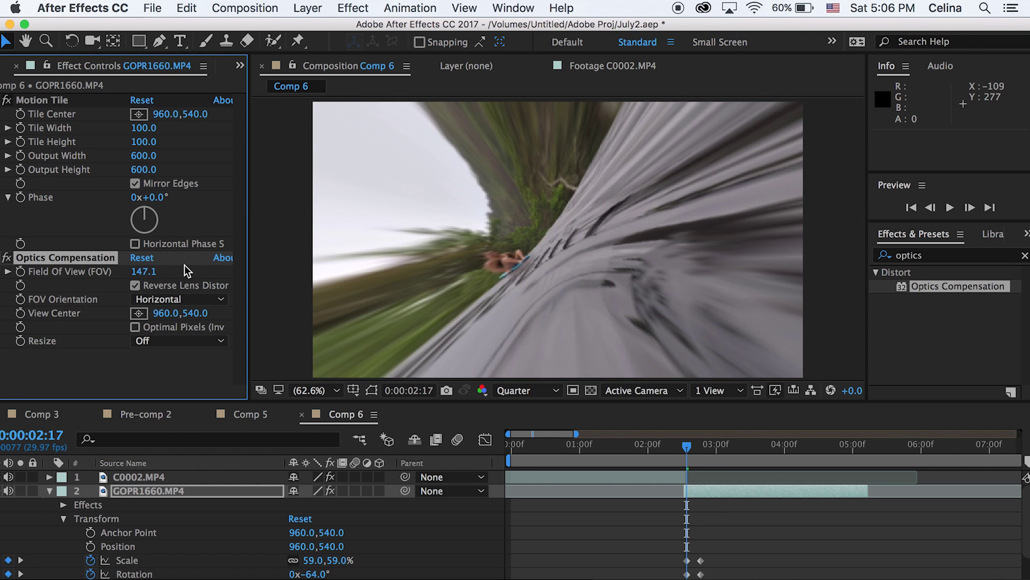
{"action": "left_click", "coordinate": [17, 272]}
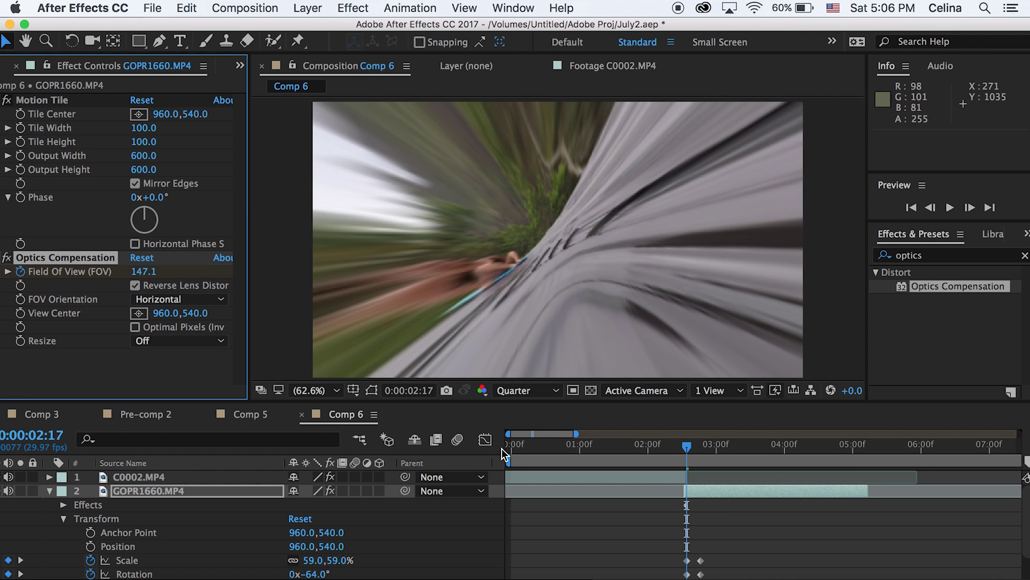
At 0:00:02:23, set the Optics Compensation Field Of View of GOPR1660.MP4 to 0.
{"action": "left_click", "coordinate": [701, 455]}
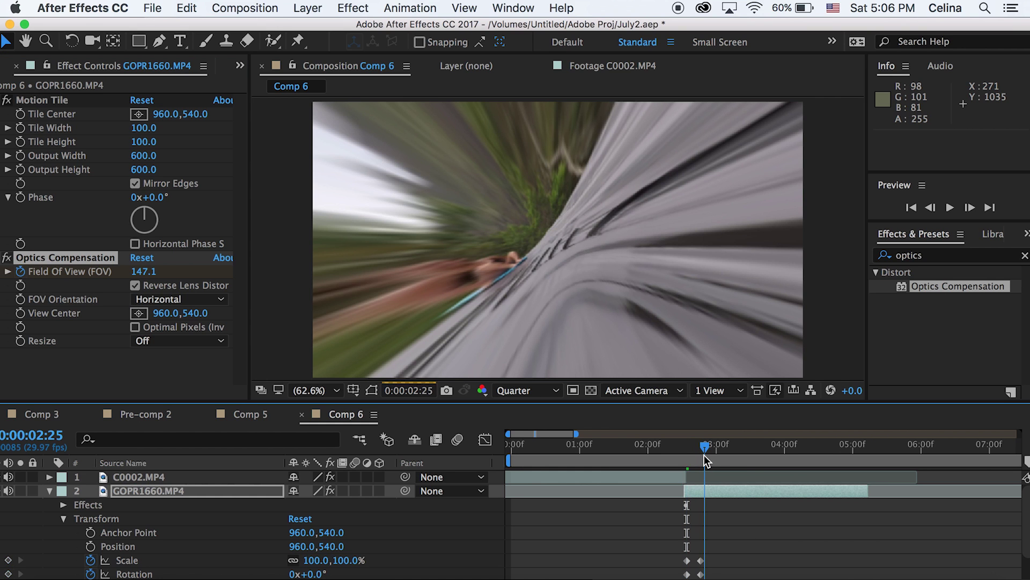
{"action": "left_click", "coordinate": [144, 272]}
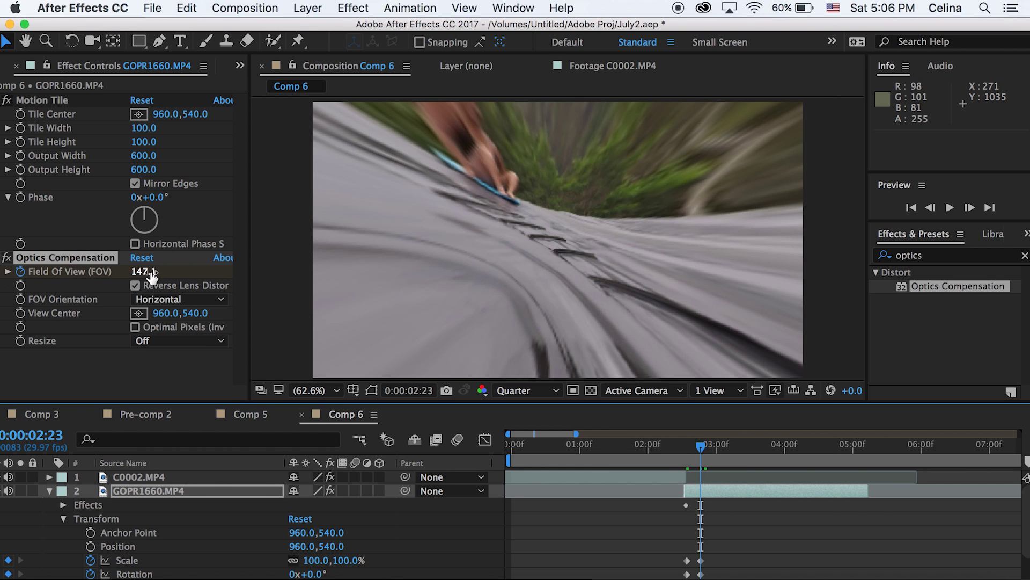
{"action": "type", "text": "0"}
{"action": "key", "text": "Return"}
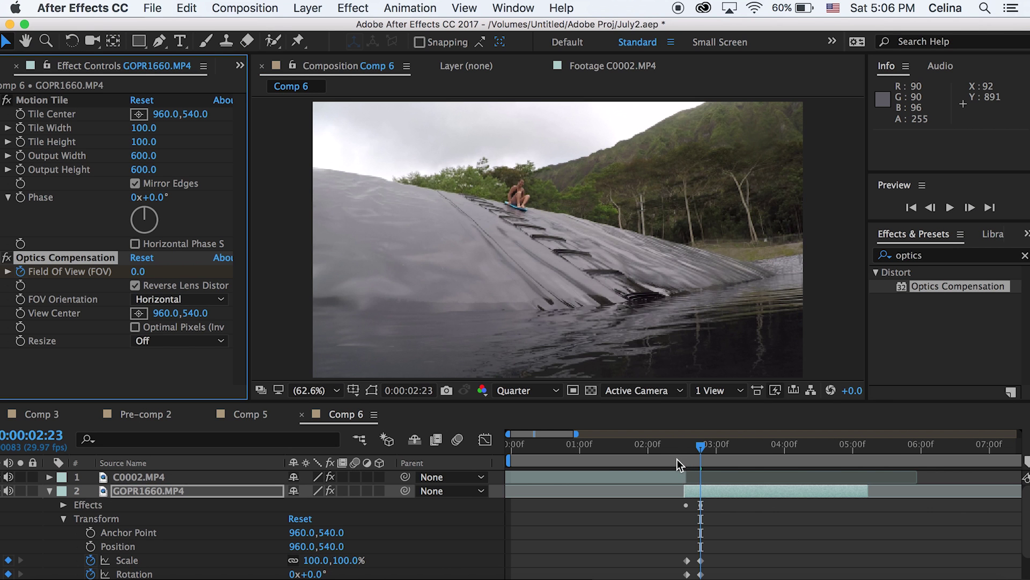
Play back the transition from C0002.MP4 into GOPR1660.MP4 to check the timing of the lens distortion, scale and rotation.
{"action": "left_click", "coordinate": [677, 459]}
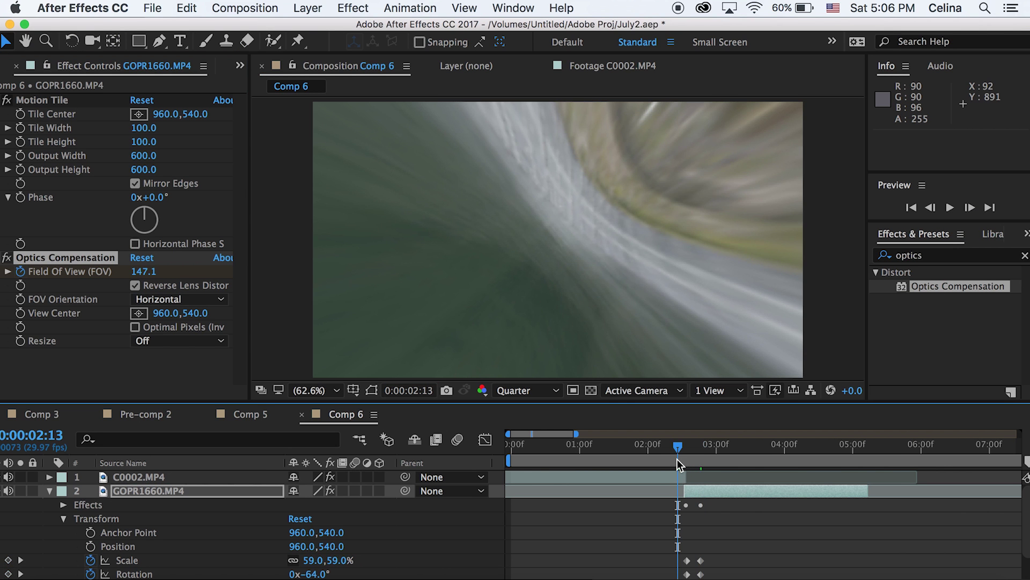
{"action": "key", "text": "space"}
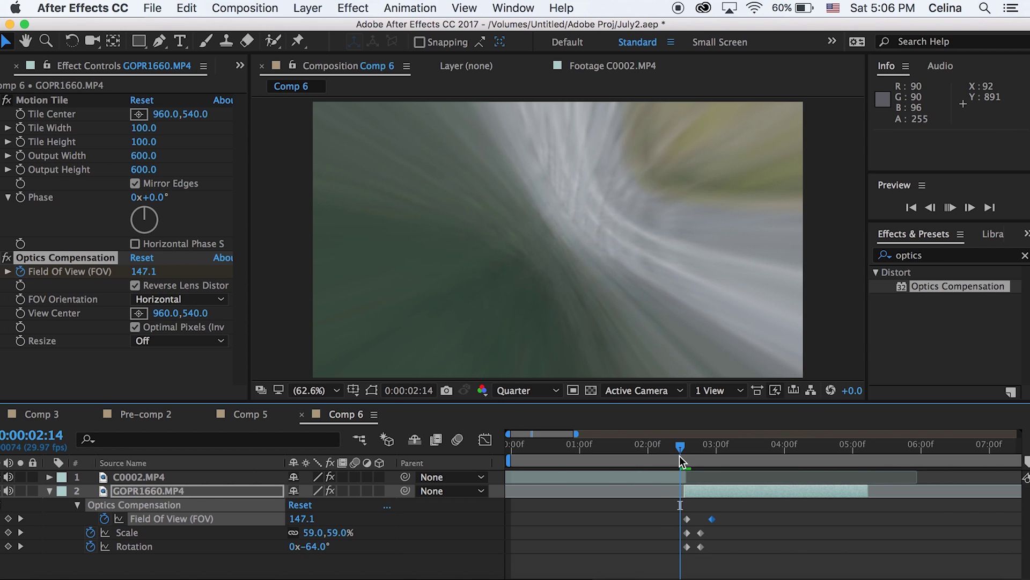
{"action": "key", "text": "space"}
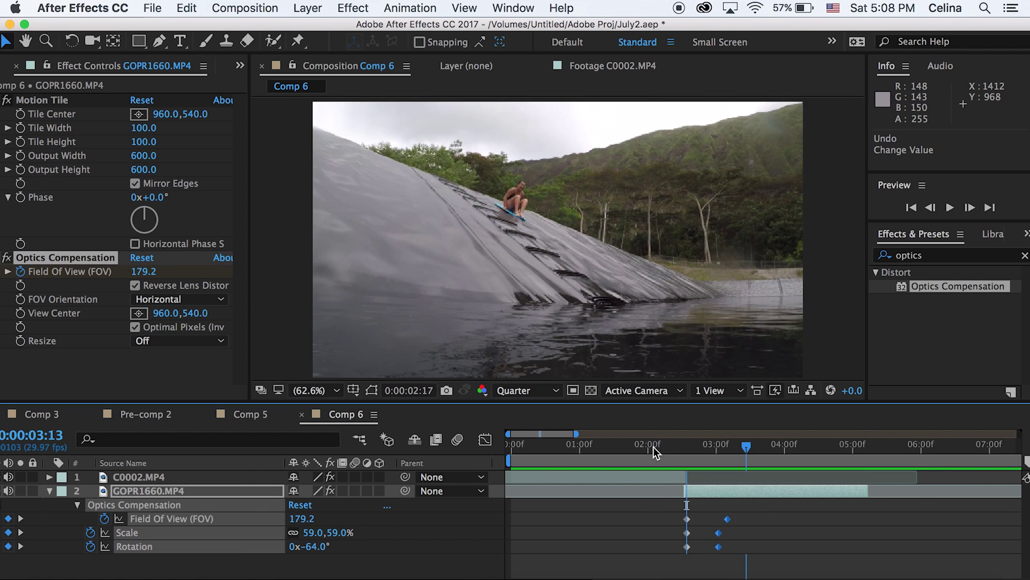
{"action": "left_click", "coordinate": [654, 448]}
{"action": "key", "text": "space"}
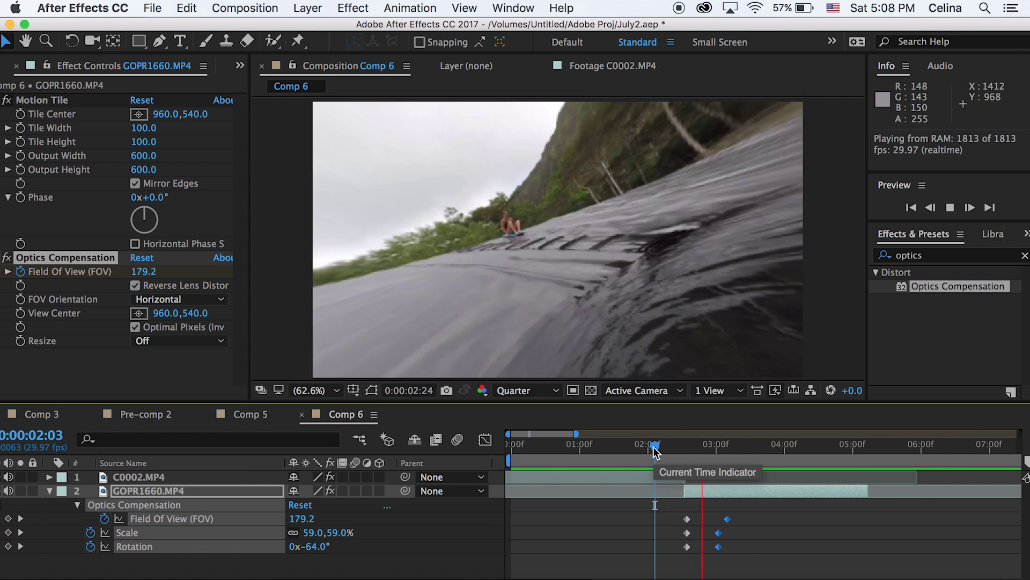
{"action": "key", "text": "space"}
Apply Easy Ease to all Field Of View, Scale and Rotation keyframes of the GOPR1660.MP4 layer.
{"action": "left_click_drag", "start_coordinate": [773, 569], "coordinate": [684, 516]}
{"action": "right_click", "coordinate": [688, 519]}
{"action": "mouse_move", "coordinate": [778, 576]}
{"action": "left_click", "coordinate": [521, 488]}
Reveal the keyframed properties of C0002.MP4 and apply Easy Ease to all its Field Of View, Scale and Rotation keyframes.
{"action": "left_click", "coordinate": [594, 477]}
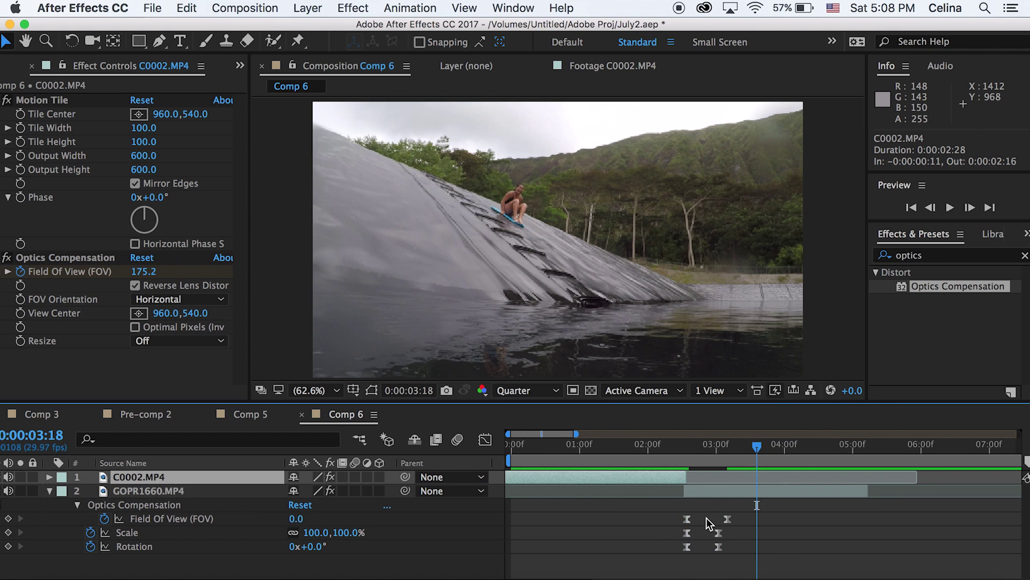
{"action": "key", "text": "u"}
{"action": "scroll", "coordinate": [719, 518], "scroll_direction": "down", "scroll_amount": 2}
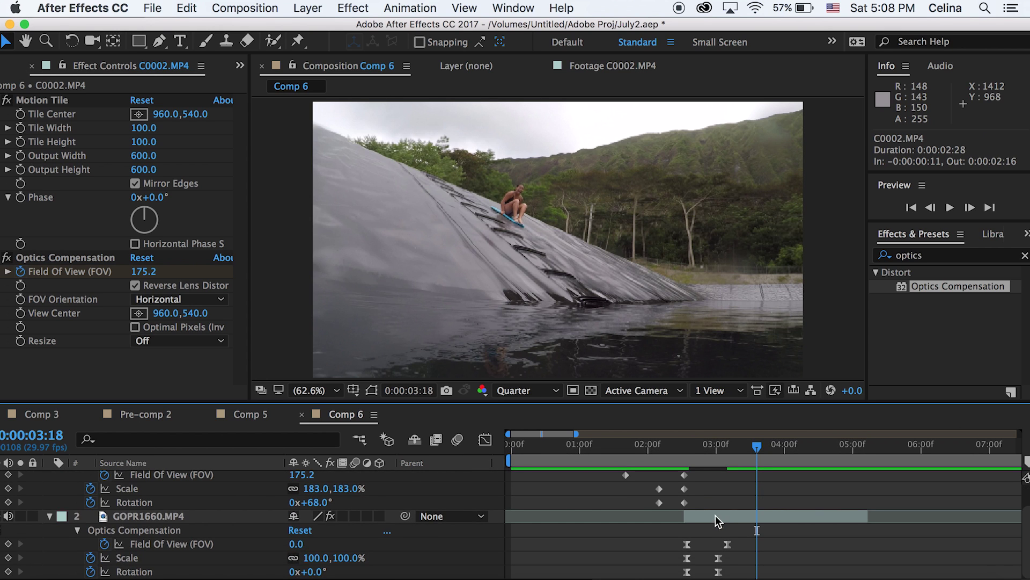
{"action": "scroll", "coordinate": [713, 513], "scroll_direction": "up", "scroll_amount": 2}
{"action": "left_click_drag", "start_coordinate": [704, 494], "coordinate": [611, 536]}
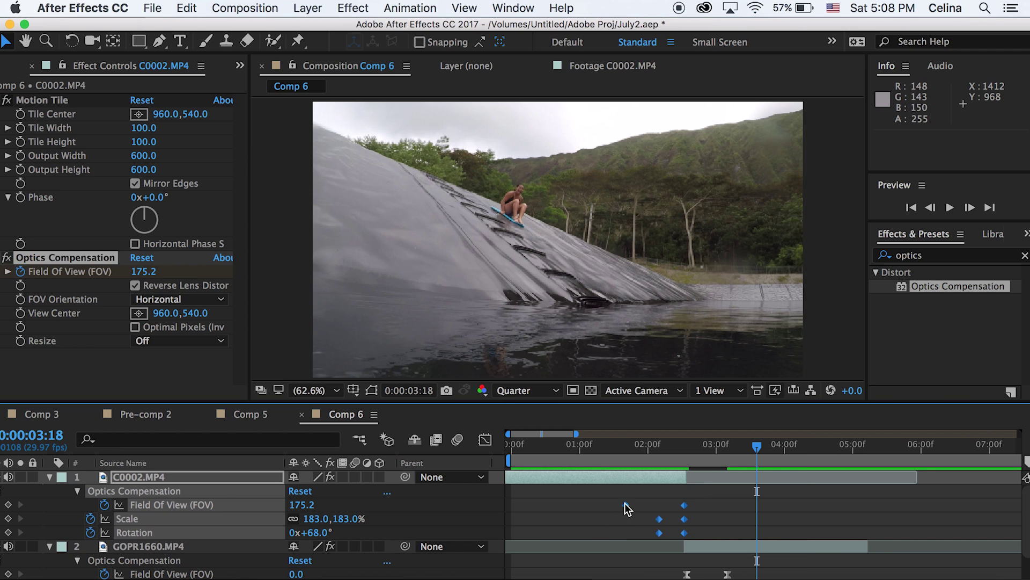
{"action": "right_click", "coordinate": [626, 504]}
{"action": "mouse_move", "coordinate": [741, 576]}
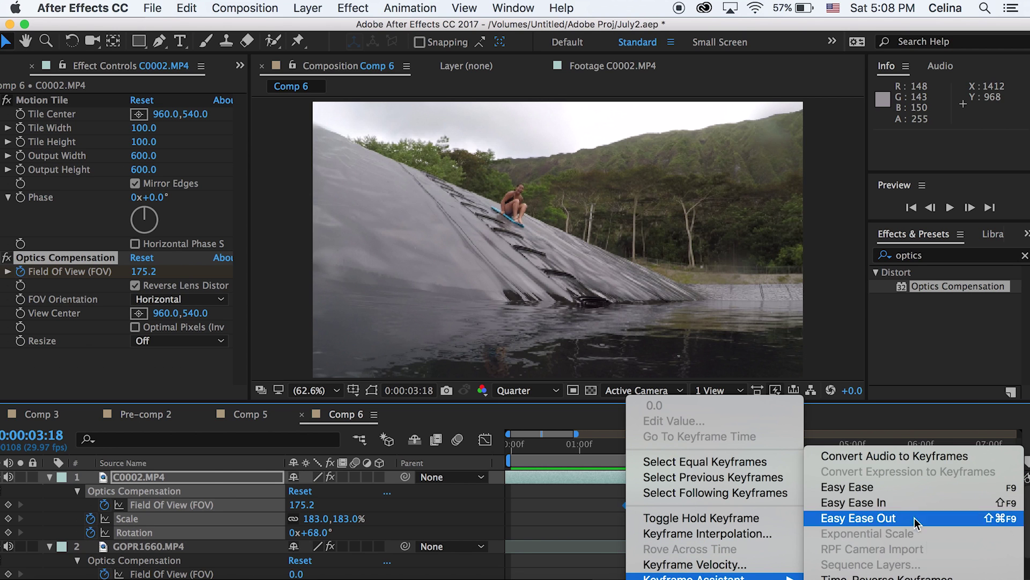
{"action": "left_click", "coordinate": [886, 487]}
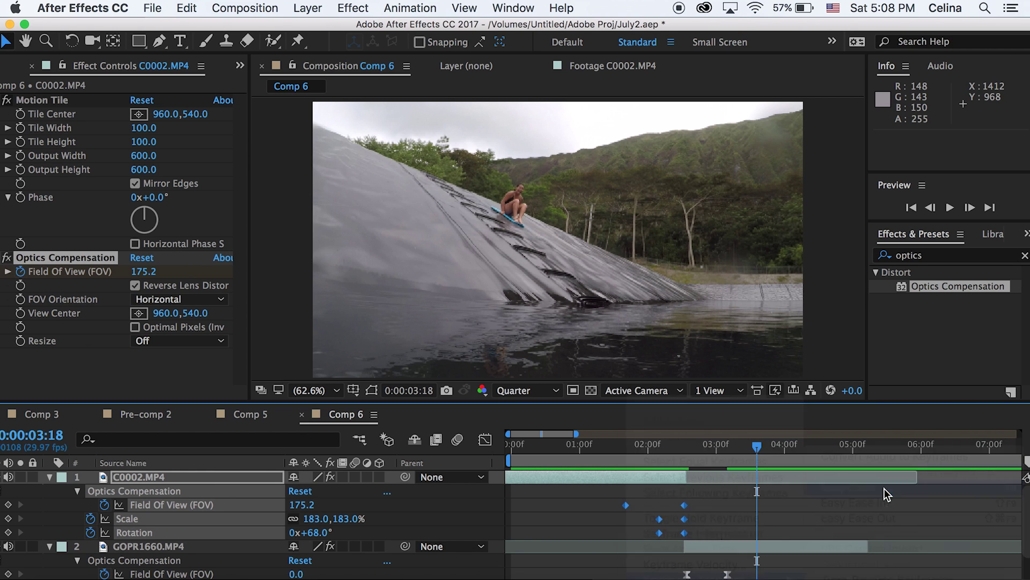
Collapse the properties of both layers and play back the eased transition.
{"action": "left_click", "coordinate": [48, 477]}
{"action": "left_click", "coordinate": [49, 491]}
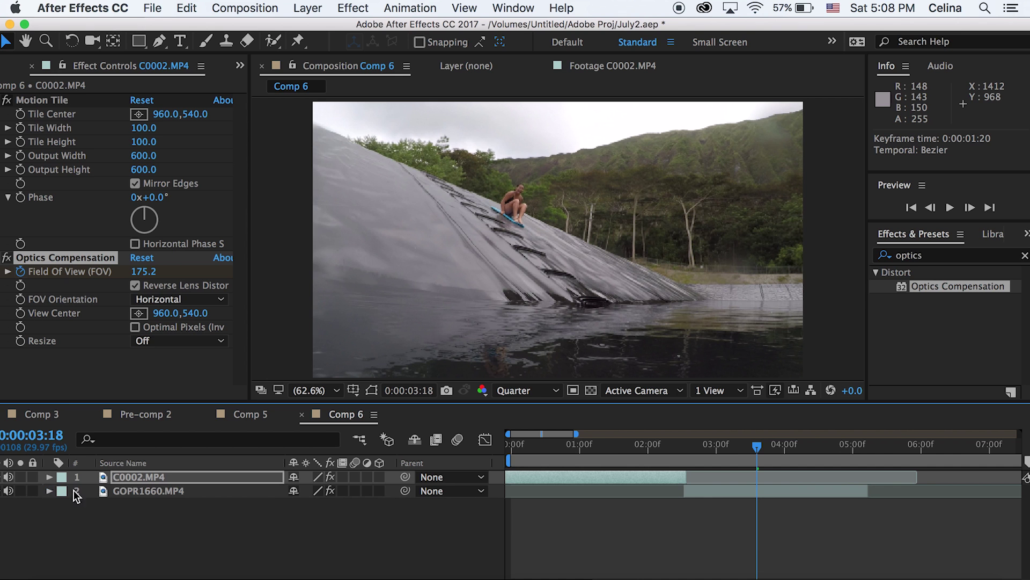
{"action": "left_click", "coordinate": [617, 459]}
{"action": "key", "text": "space"}
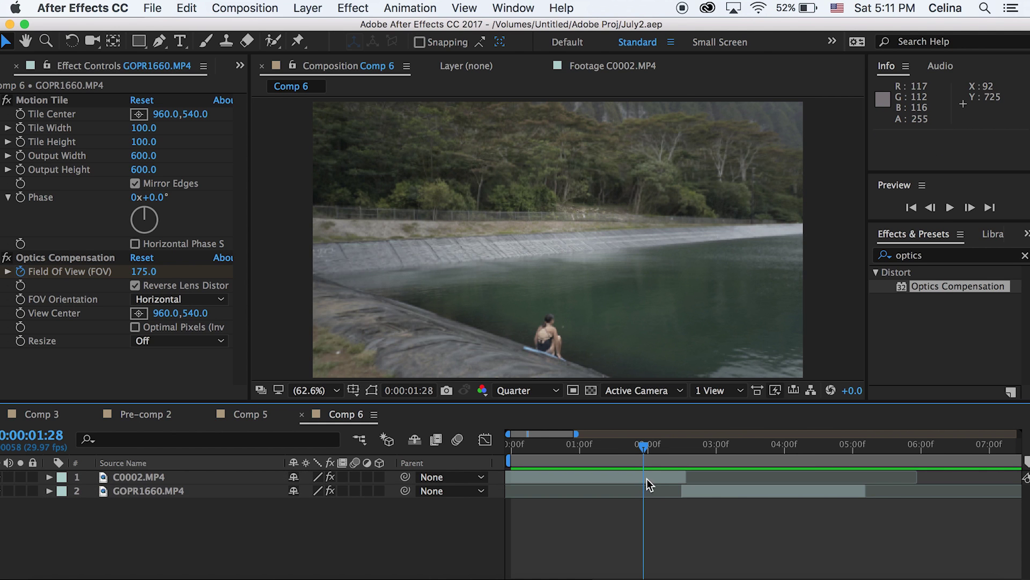
Pre-compose the C0002.MP4 and GOPR1660.MP4 layers into a composition named "burst 1" and return to Comp 6.
{"action": "left_click", "coordinate": [646, 478]}
{"action": "left_click", "coordinate": [719, 490], "text": "shift"}
{"action": "right_click", "coordinate": [659, 480]}
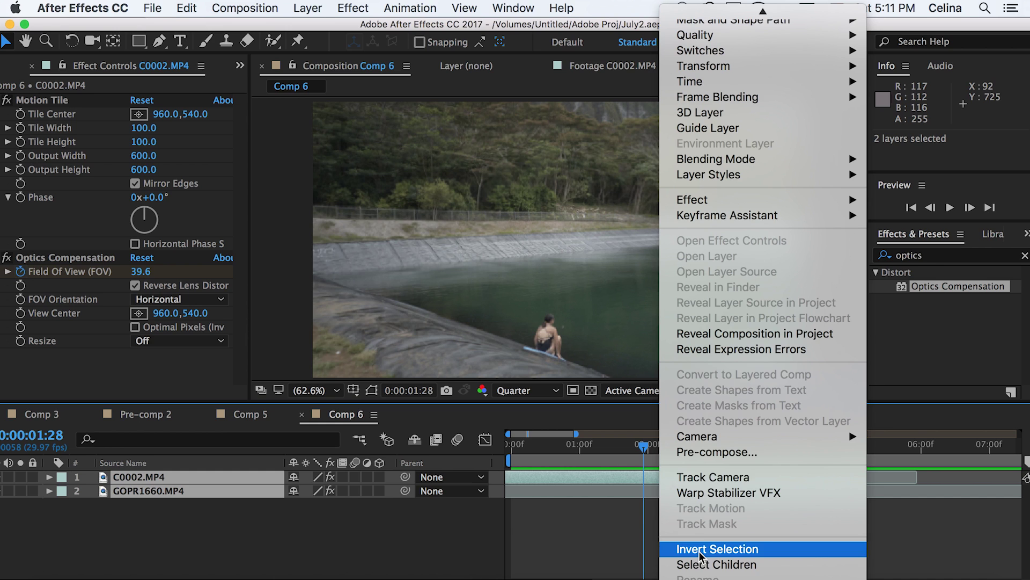
{"action": "left_click", "coordinate": [700, 453]}
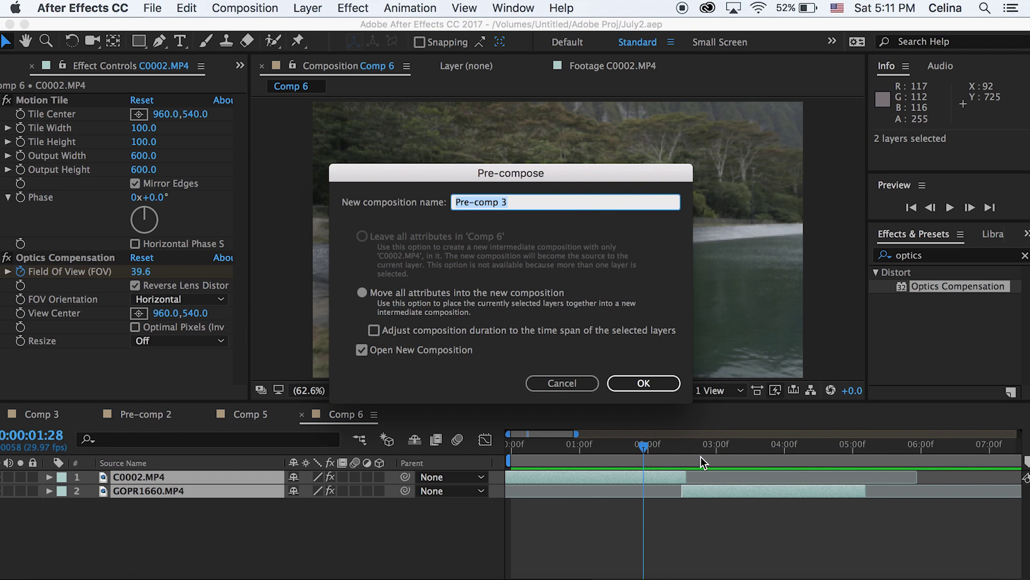
{"action": "type", "text": "burst 1"}
{"action": "left_click", "coordinate": [633, 381]}
{"action": "left_click", "coordinate": [355, 418]}
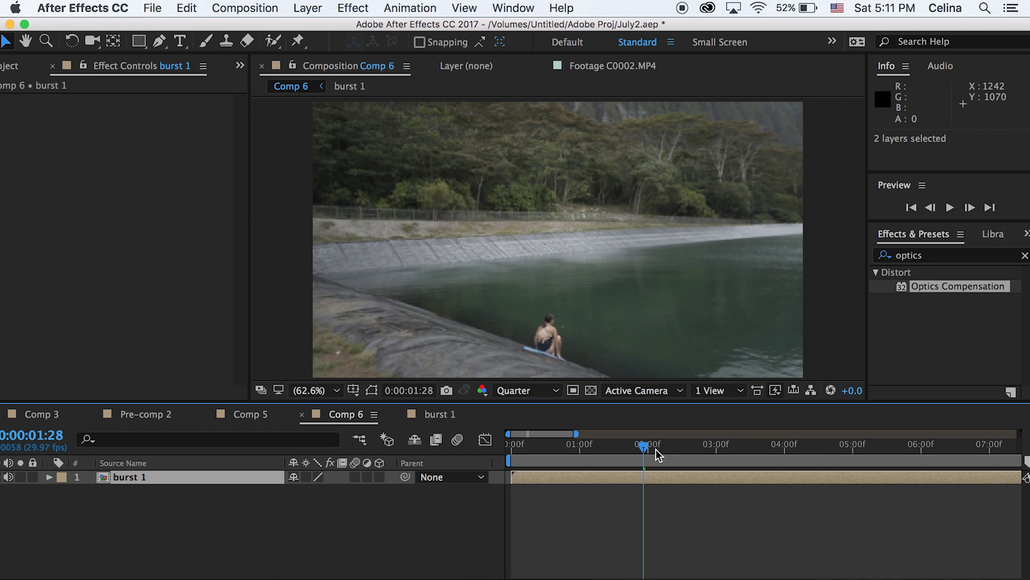
Set the blending mode of the burst 1 layer to Screen.
{"action": "left_click", "coordinate": [636, 529]}
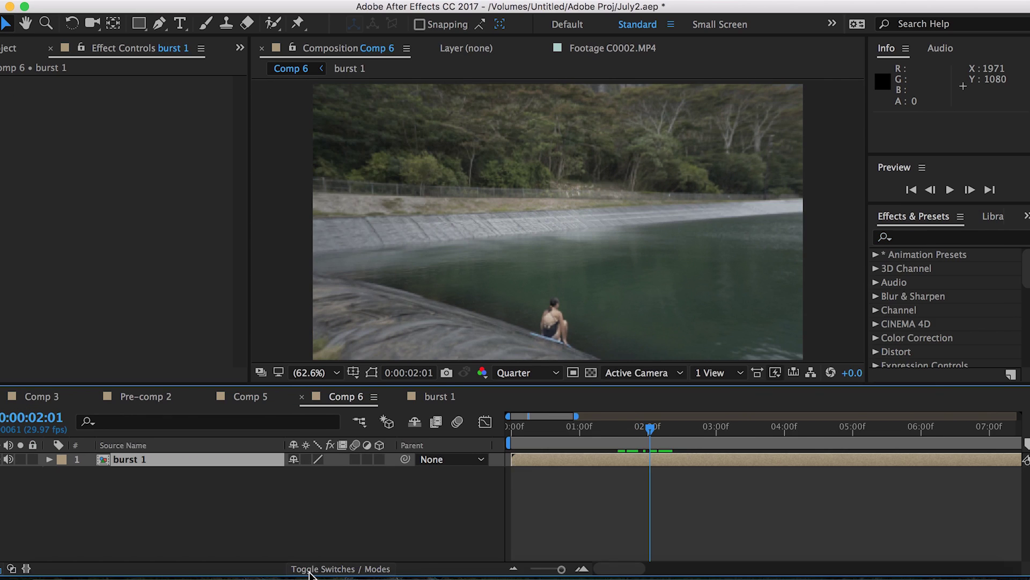
{"action": "left_click", "coordinate": [322, 579]}
{"action": "left_click", "coordinate": [311, 477]}
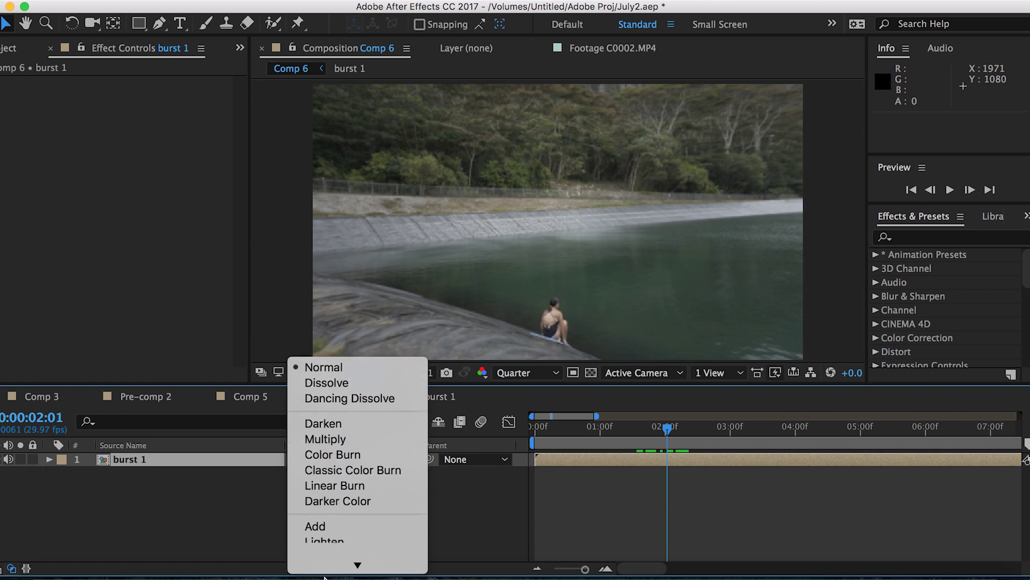
{"action": "left_click", "coordinate": [322, 490]}
Apply the Set Channels effect to the burst 1 layer and duplicate the layer twice.
{"action": "left_click", "coordinate": [918, 241]}
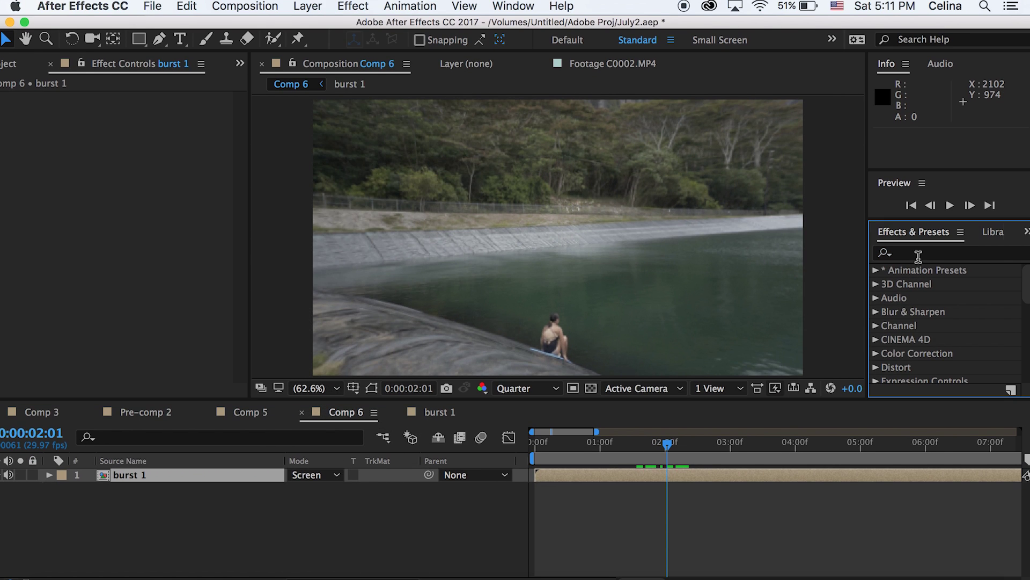
{"action": "left_click", "coordinate": [912, 255]}
{"action": "type", "text": "set ch"}
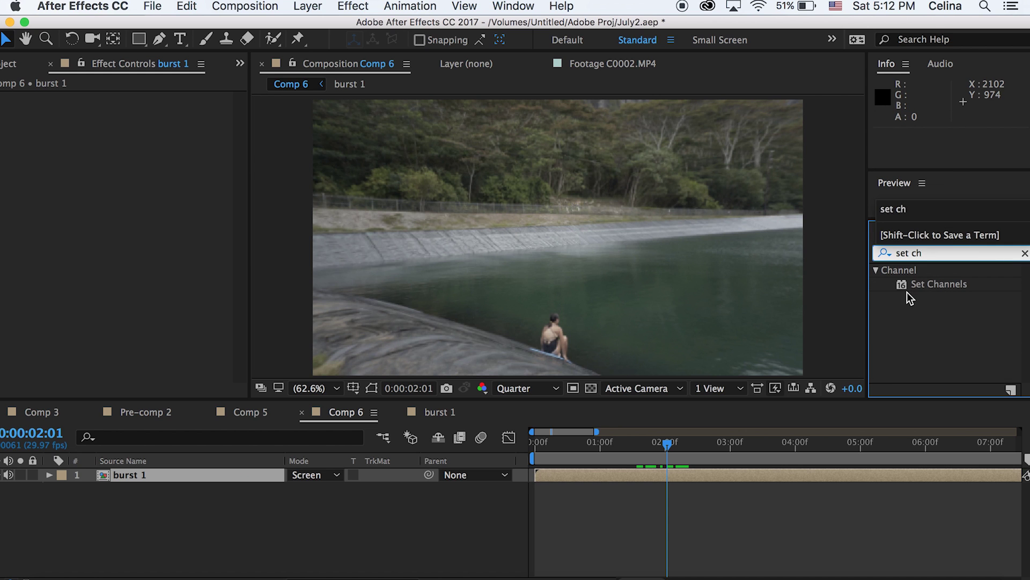
{"action": "left_click", "coordinate": [908, 290]}
{"action": "double_click", "coordinate": [906, 285]}
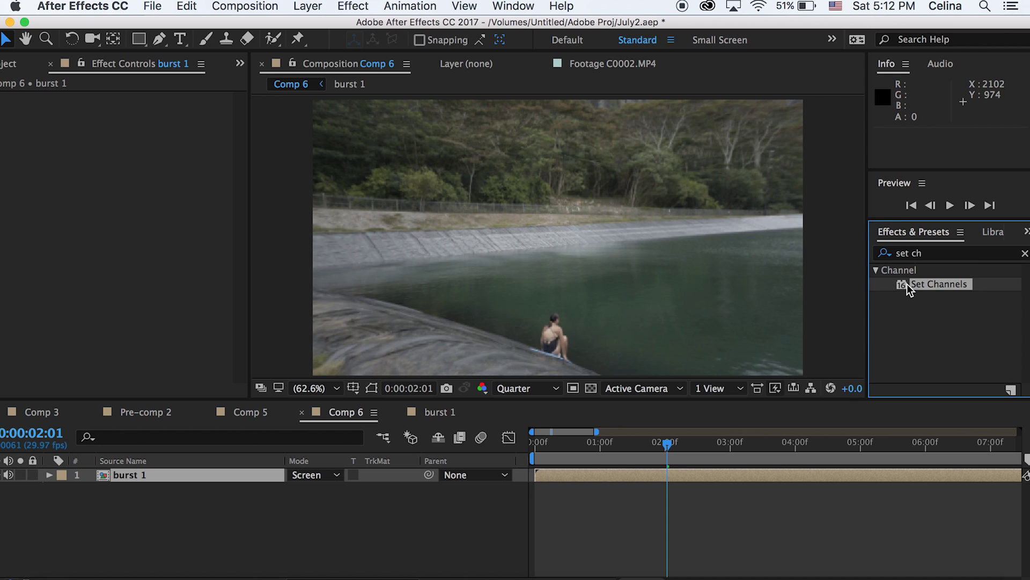
{"action": "key", "text": "super+d"}
{"action": "key", "text": "super+d"}
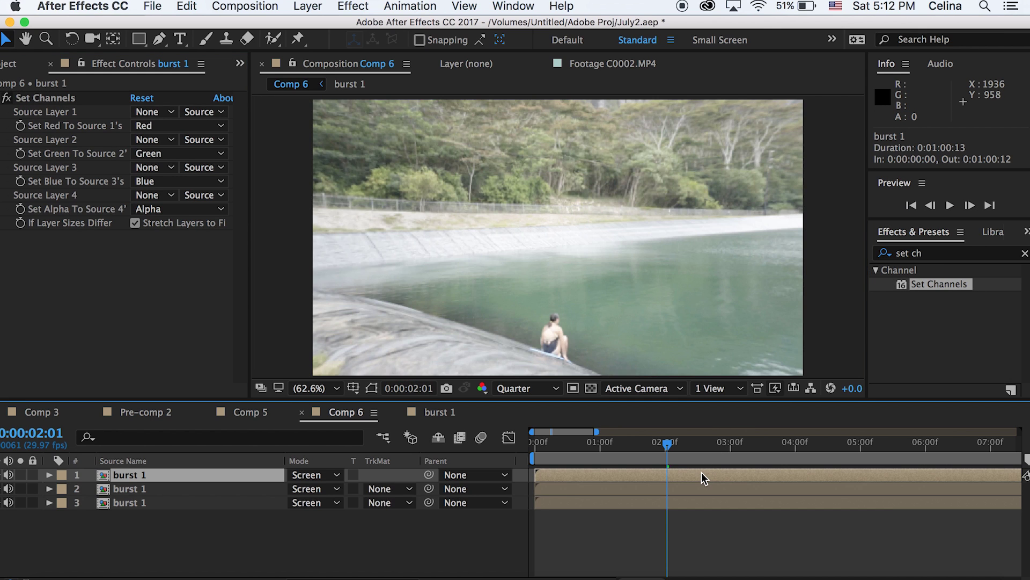
Keep only the red channel on the first burst 1 layer by setting its green and blue channels to Off in Set Channels.
{"action": "left_click", "coordinate": [153, 154]}
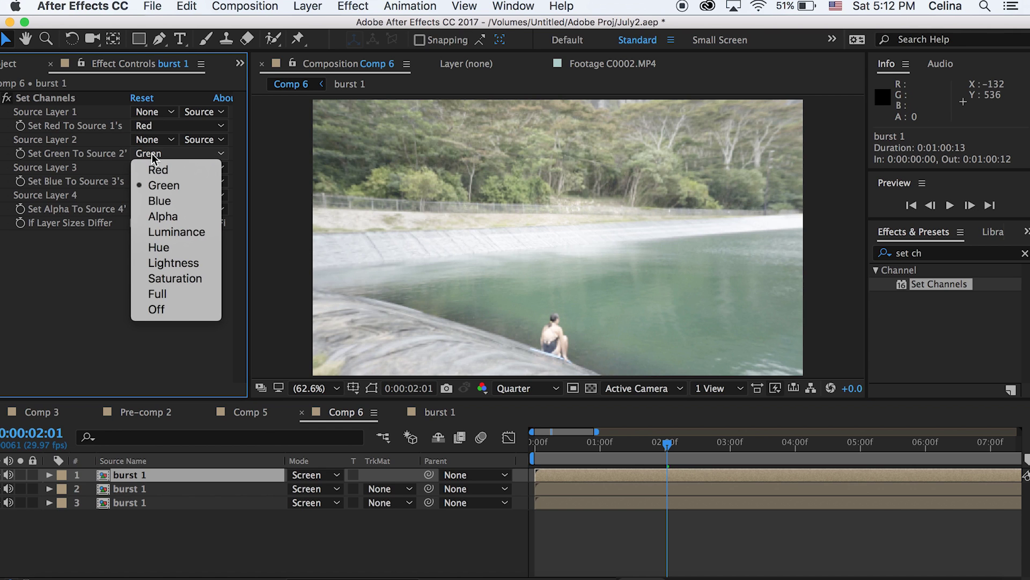
{"action": "left_click", "coordinate": [172, 310]}
{"action": "left_click", "coordinate": [161, 181]}
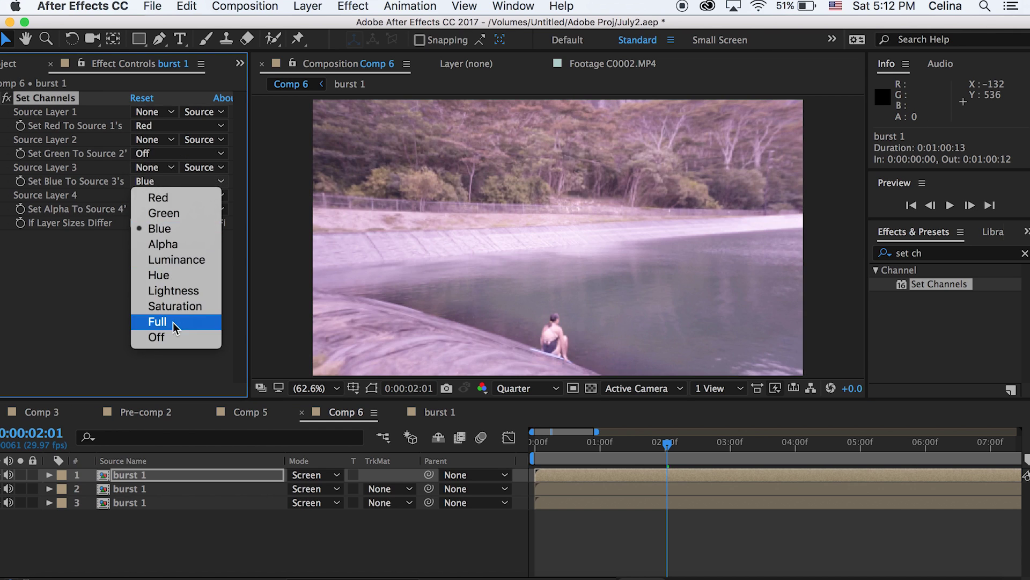
{"action": "left_click", "coordinate": [162, 337]}
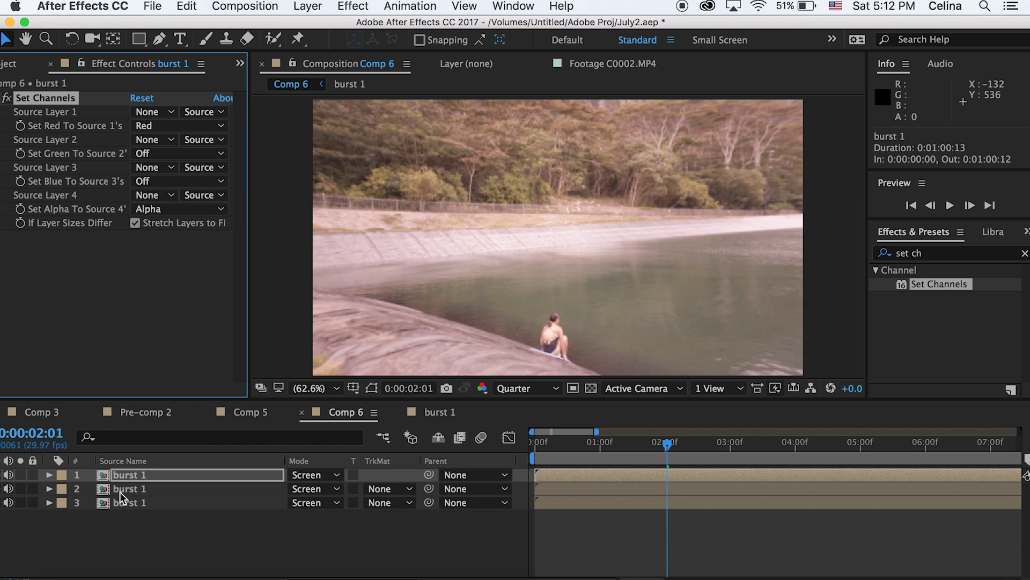
Keep only the green channel on the second burst 1 layer by setting its red and blue channels to Off.
{"action": "left_click", "coordinate": [121, 491]}
{"action": "left_click", "coordinate": [163, 125]}
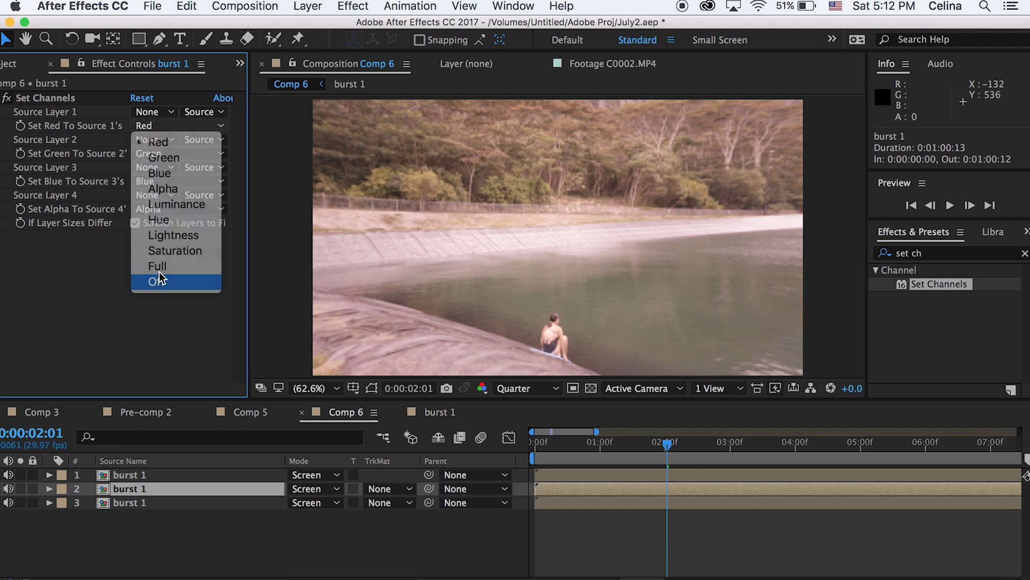
{"action": "left_click", "coordinate": [158, 280]}
{"action": "left_click", "coordinate": [161, 182]}
{"action": "left_click", "coordinate": [172, 338]}
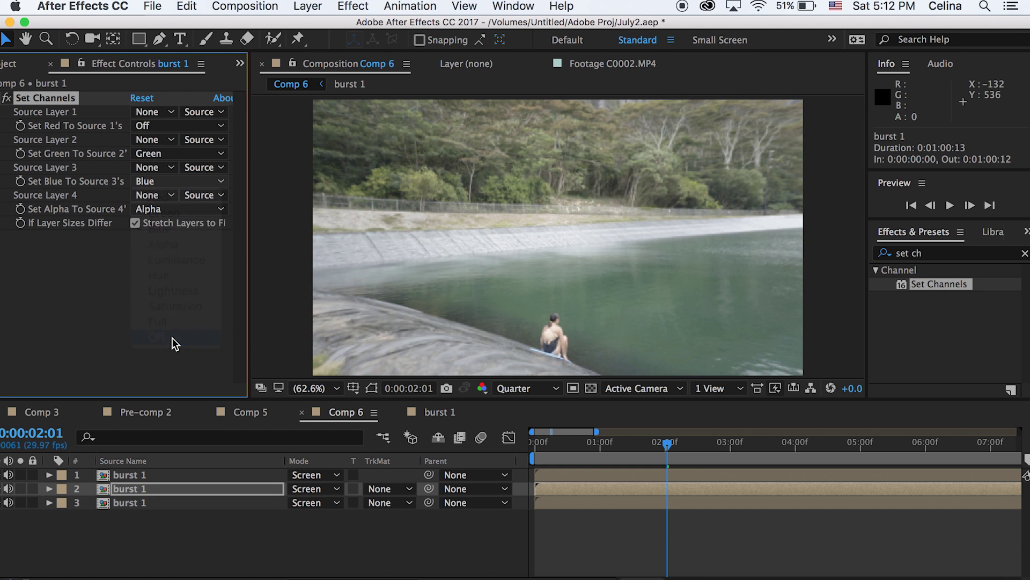
Keep only the blue channel on the third burst 1 layer by setting its red and green channels to Off.
{"action": "left_click", "coordinate": [134, 502]}
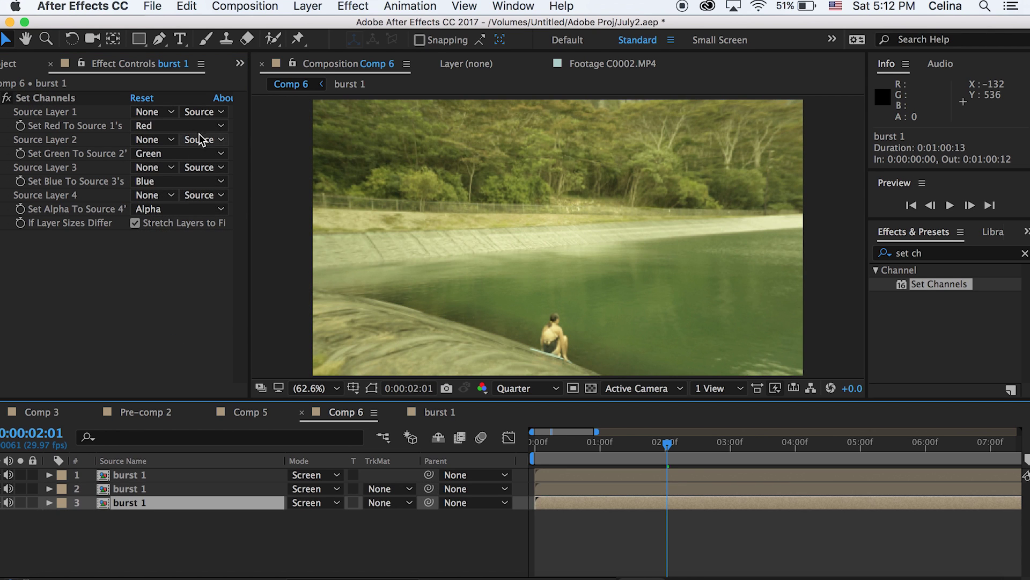
{"action": "left_click", "coordinate": [185, 126]}
{"action": "left_click", "coordinate": [172, 282]}
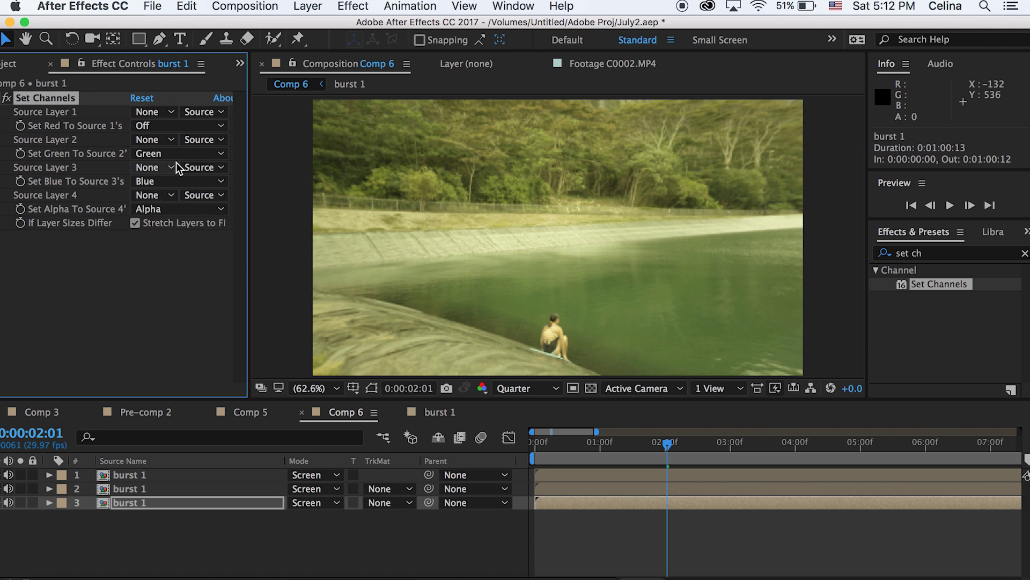
{"action": "left_click", "coordinate": [177, 154]}
{"action": "left_click", "coordinate": [167, 307]}
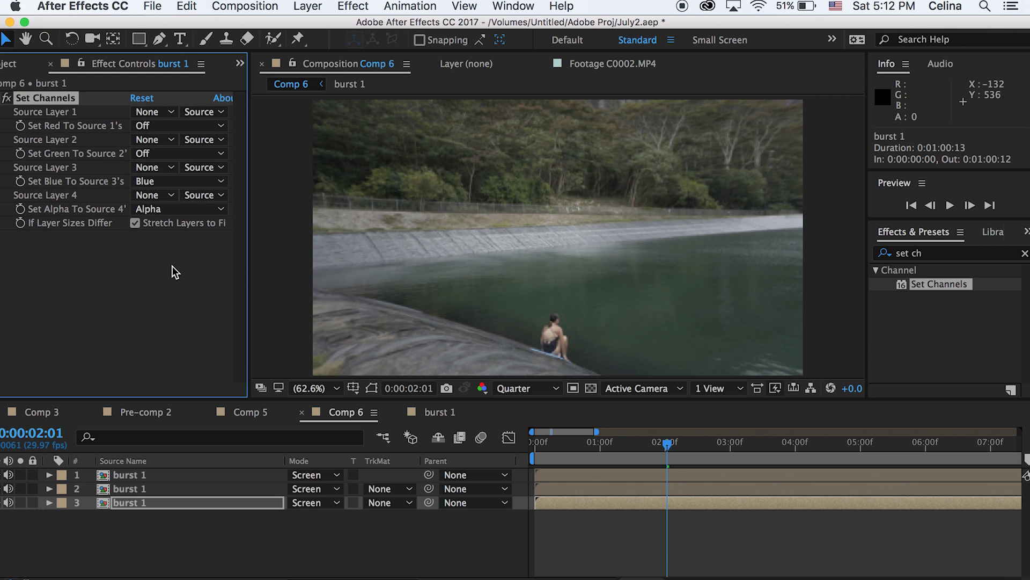
Move to 0:00:02:10, reveal the first burst 1 layer's Scale, try a different scale and undo it.
{"action": "left_click", "coordinate": [649, 446]}
{"action": "left_click_drag", "start_coordinate": [650, 443], "coordinate": [687, 444]}
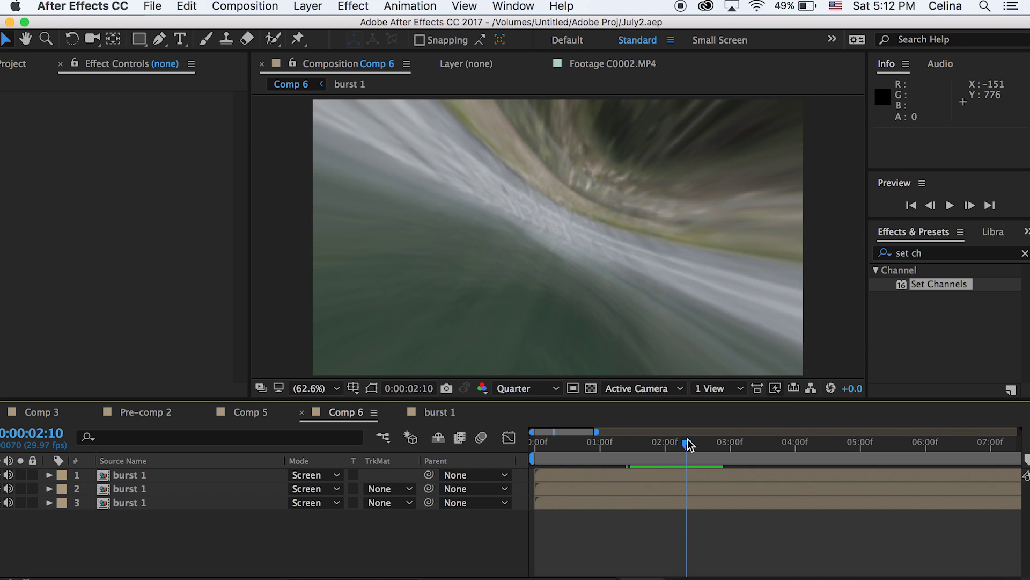
{"action": "left_click", "coordinate": [692, 482]}
{"action": "key", "text": "s"}
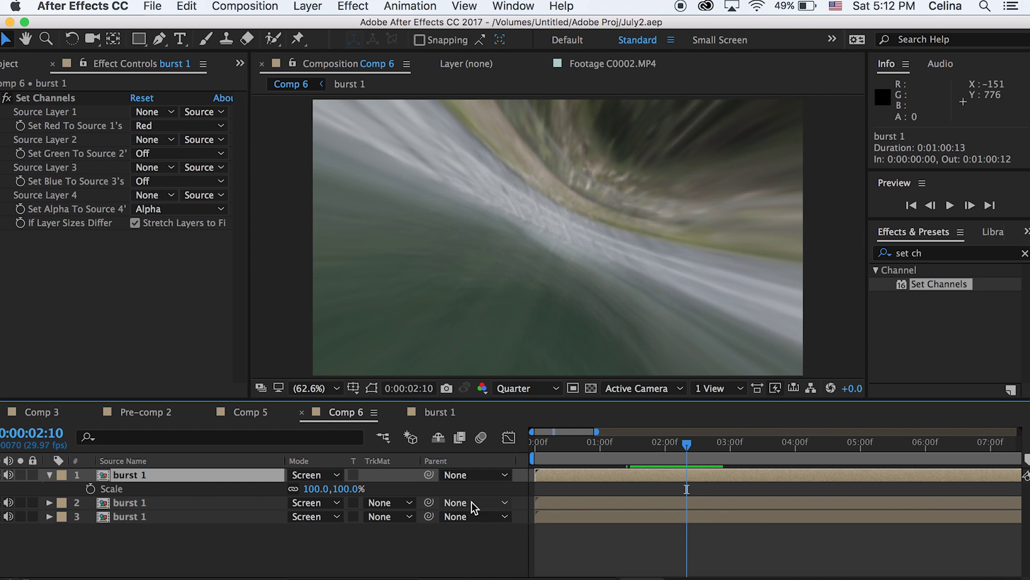
{"action": "left_click", "coordinate": [359, 490]}
{"action": "left_click_drag", "start_coordinate": [358, 491], "coordinate": [439, 491]}
{"action": "key", "text": "super+z"}
Reveal the second burst 1 layer's Scale, try a different value and undo it.
{"action": "left_click", "coordinate": [343, 502]}
{"action": "key", "text": "s"}
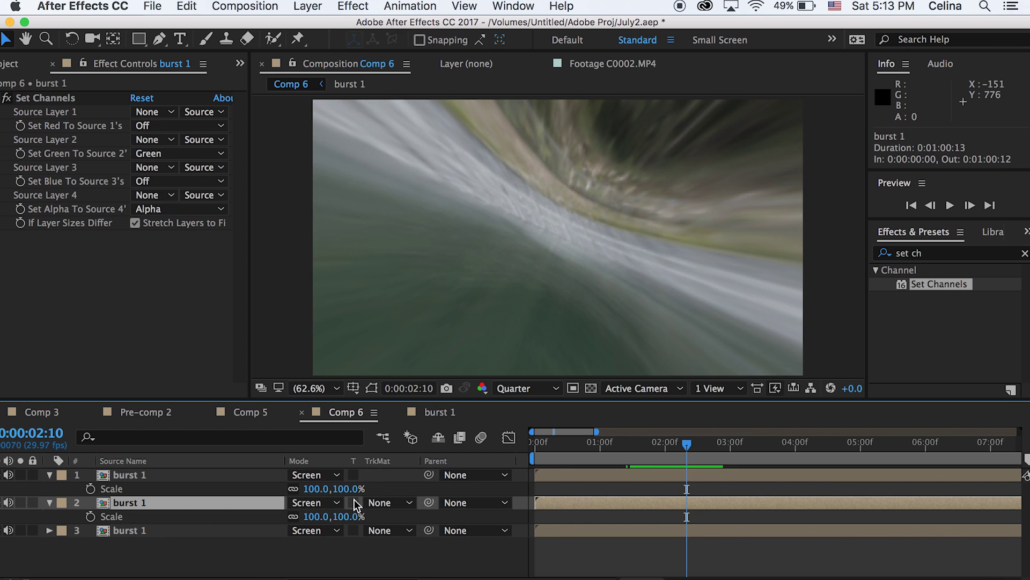
{"action": "left_click_drag", "start_coordinate": [351, 517], "coordinate": [369, 532]}
{"action": "key", "text": "super+z"}
Scale the third burst 1 layer to 114% and the first to 111%, and keyframe both Scale values at 0:00:02:10.
{"action": "left_click", "coordinate": [268, 530]}
{"action": "key", "text": "s"}
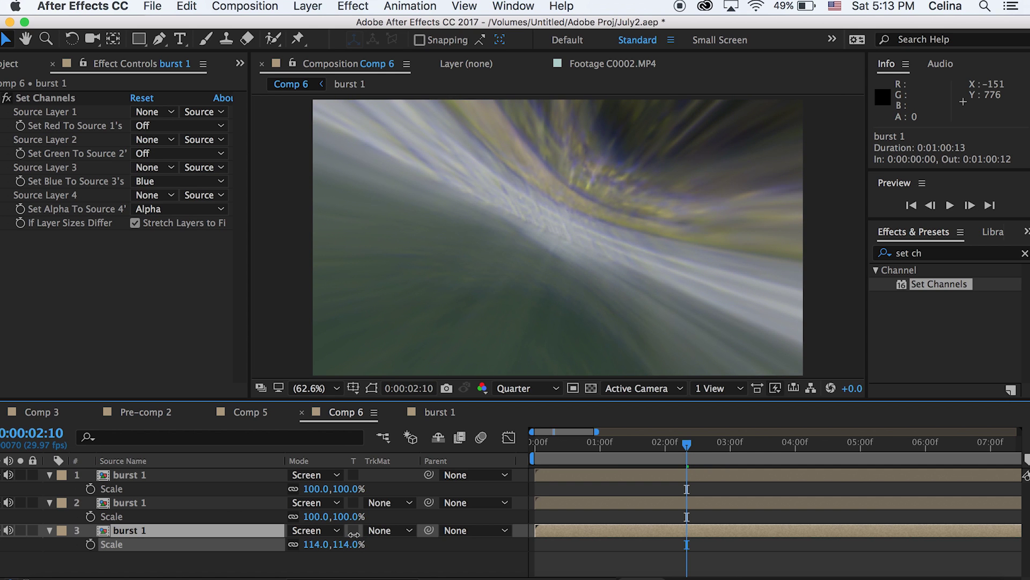
{"action": "left_click_drag", "start_coordinate": [350, 489], "coordinate": [357, 492]}
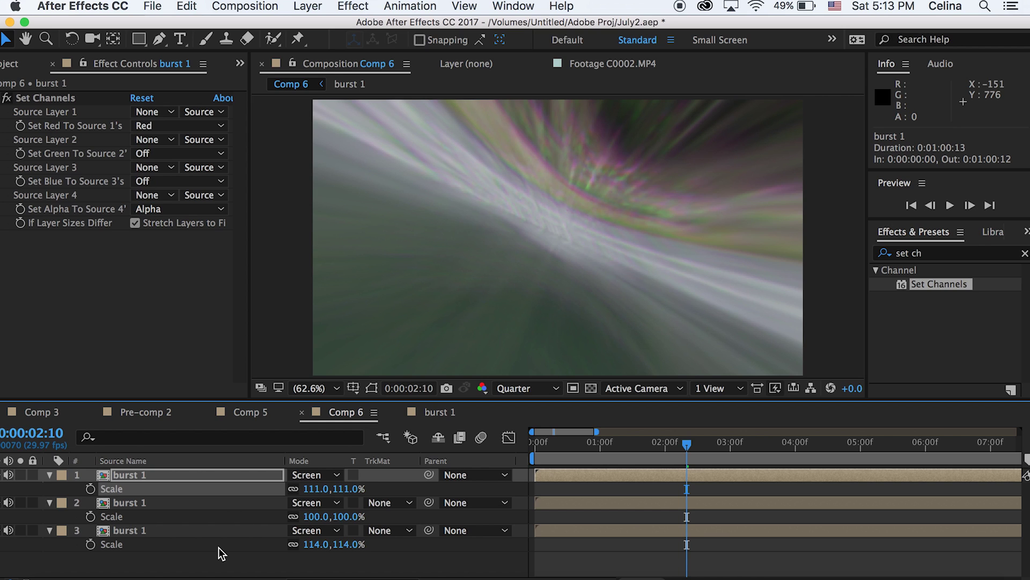
{"action": "left_click", "coordinate": [90, 545]}
{"action": "left_click", "coordinate": [91, 488]}
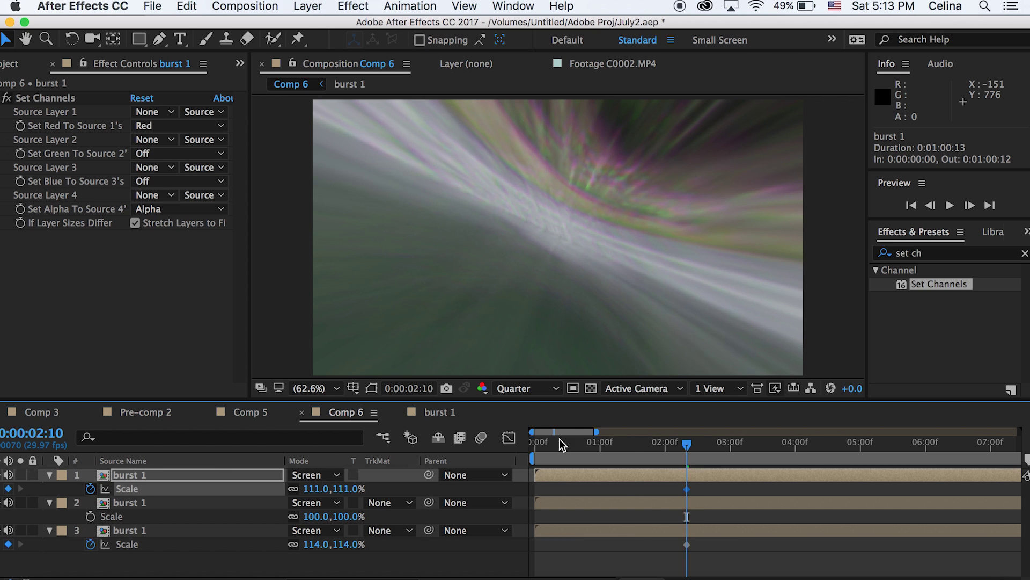
At 0:00:02:01, add Scale keyframes of 100% to the third and first burst 1 layers, and preview the result.
{"action": "left_click", "coordinate": [652, 454]}
{"action": "left_click_drag", "start_coordinate": [653, 455], "coordinate": [667, 455]}
{"action": "left_click", "coordinate": [348, 544]}
{"action": "type", "text": "100"}
{"action": "key", "text": "Return"}
{"action": "left_click", "coordinate": [349, 490]}
{"action": "type", "text": "1"}
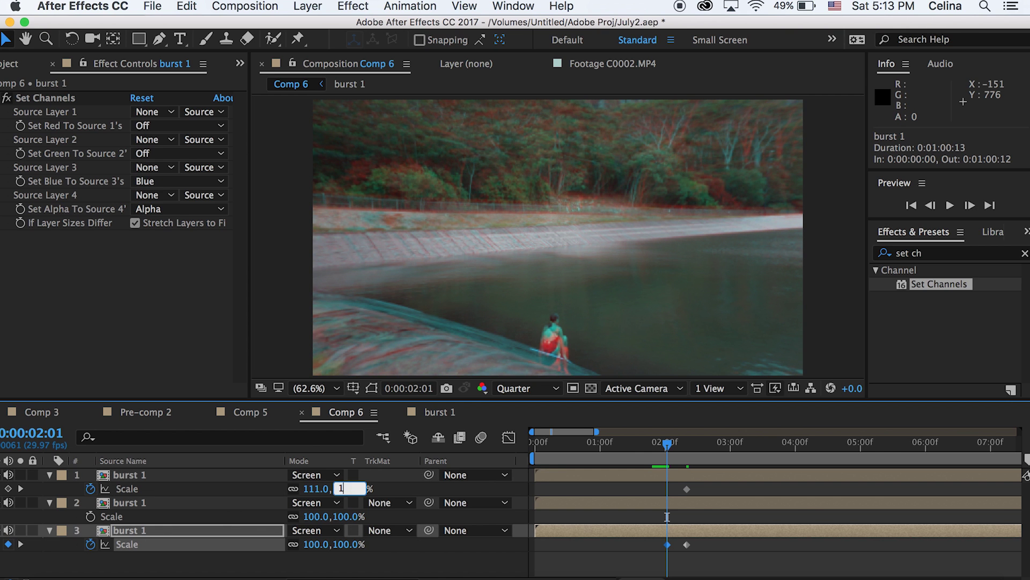
{"action": "key", "text": "Return"}
{"action": "key", "text": "space"}
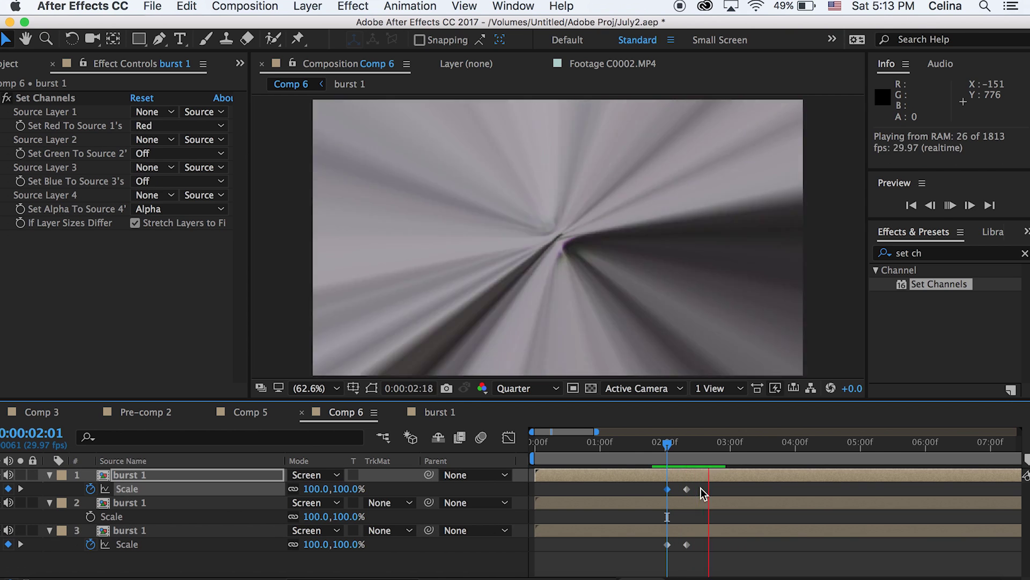
At 0:00:02:26, set the Scale of the first and third burst 1 layers back to 100%.
{"action": "left_click", "coordinate": [722, 459]}
{"action": "left_click", "coordinate": [348, 488]}
{"action": "type", "text": "100"}
{"action": "key", "text": "Return"}
{"action": "left_click", "coordinate": [349, 544]}
{"action": "type", "text": "1"}
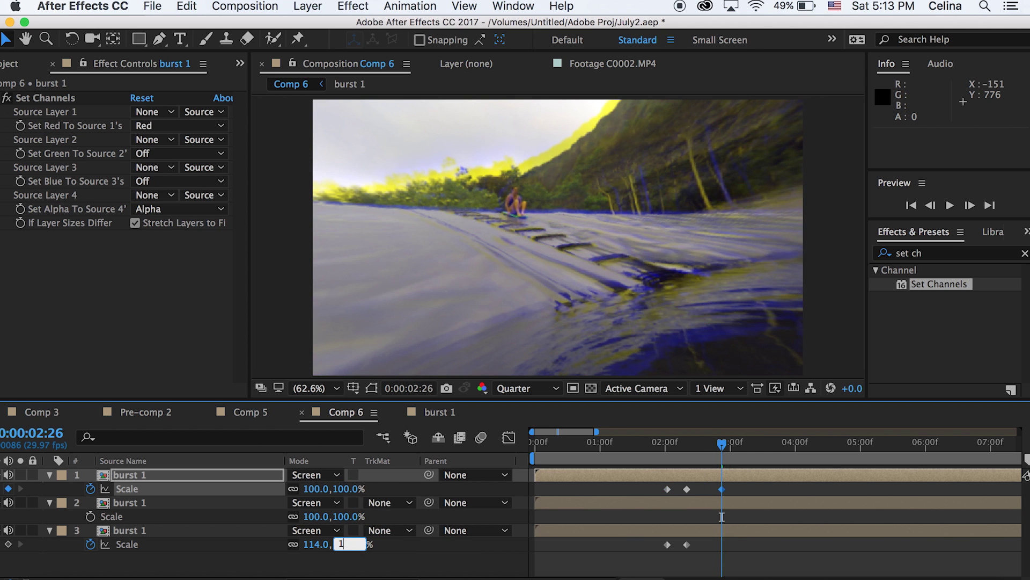
{"action": "type", "text": "00"}
{"action": "key", "text": "Return"}
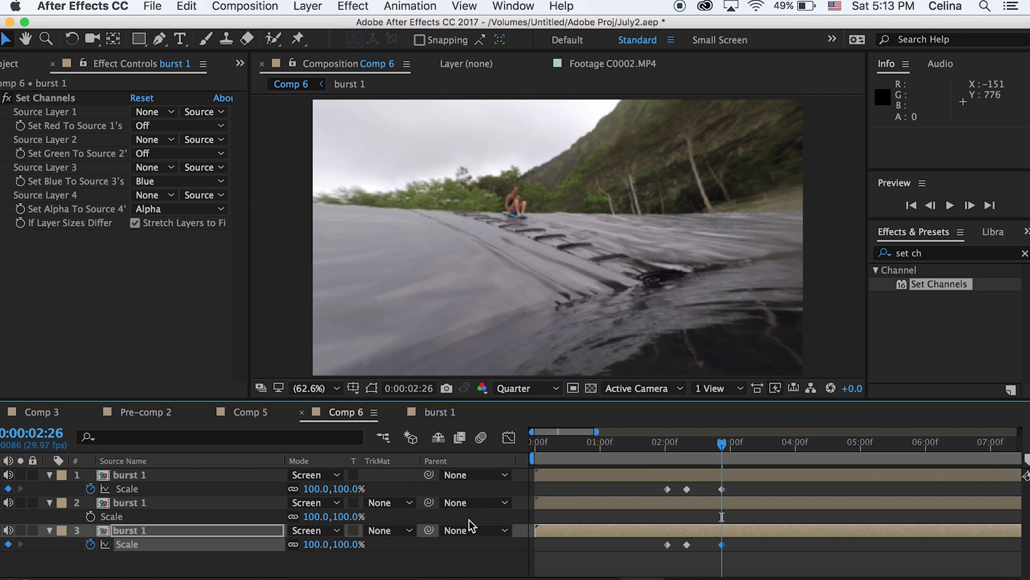
Preview the color split, move the middle Scale keyframes of both animated layers to 0:00:02:13 and preview again.
{"action": "left_click", "coordinate": [656, 444]}
{"action": "key", "text": "space"}
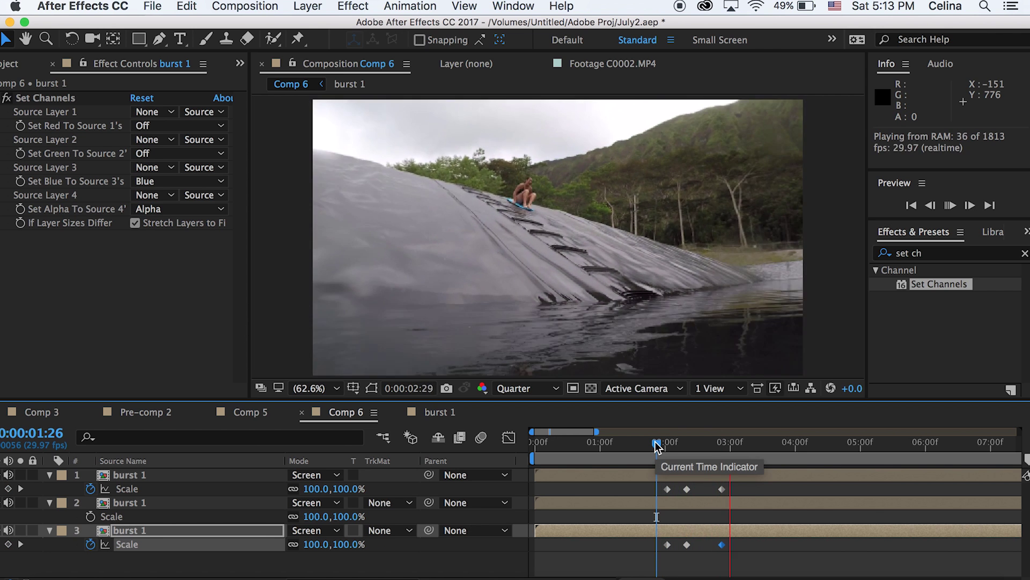
{"action": "left_click_drag", "start_coordinate": [700, 552], "coordinate": [680, 486]}
{"action": "left_click_drag", "start_coordinate": [688, 489], "coordinate": [672, 473]}
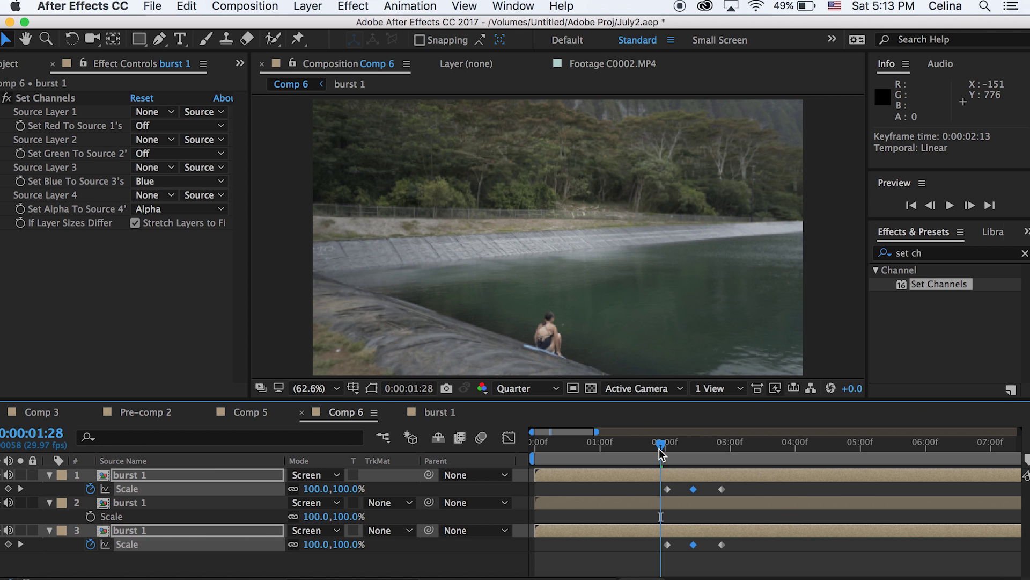
{"action": "key", "text": "space"}
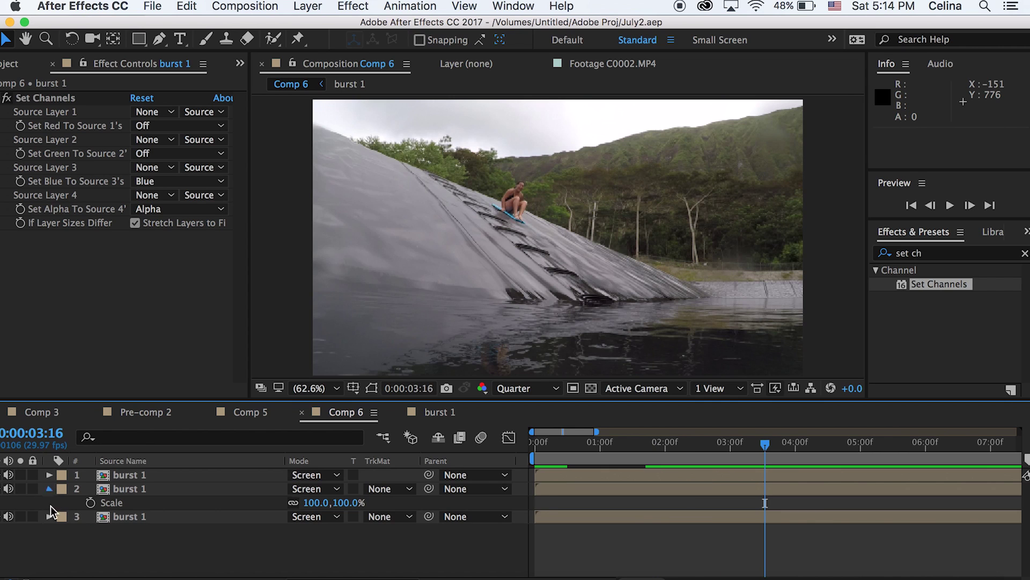
Collapse the burst 1 layer properties and add a new adjustment layer above them.
{"action": "left_click", "coordinate": [49, 488]}
{"action": "left_click", "coordinate": [294, 4]}
{"action": "mouse_move", "coordinate": [311, 25]}
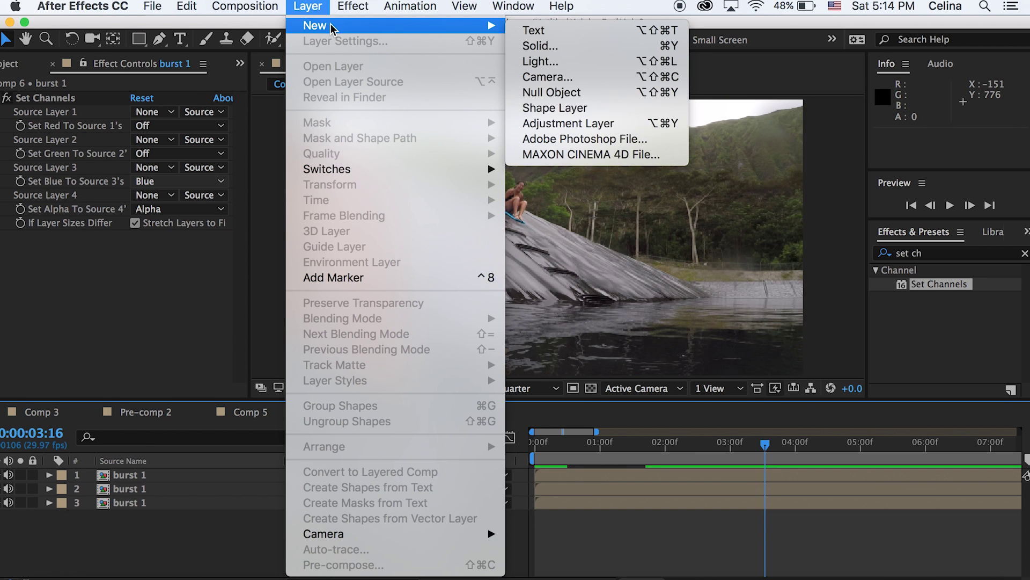
{"action": "left_click", "coordinate": [569, 124]}
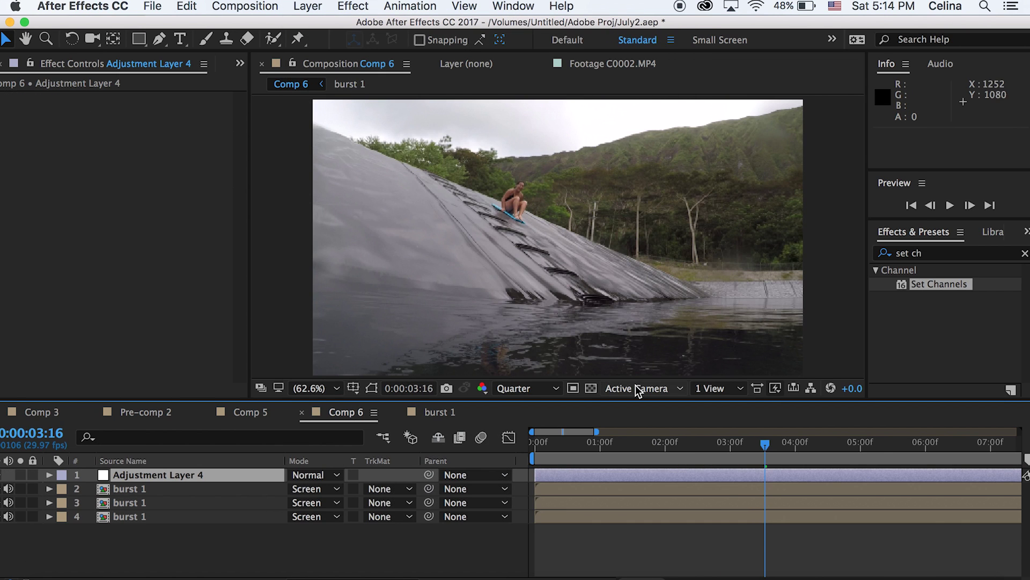
Find the Exposure color correction effect and apply it to the adjustment layer.
{"action": "left_click", "coordinate": [926, 253]}
{"action": "type", "text": "exposin"}
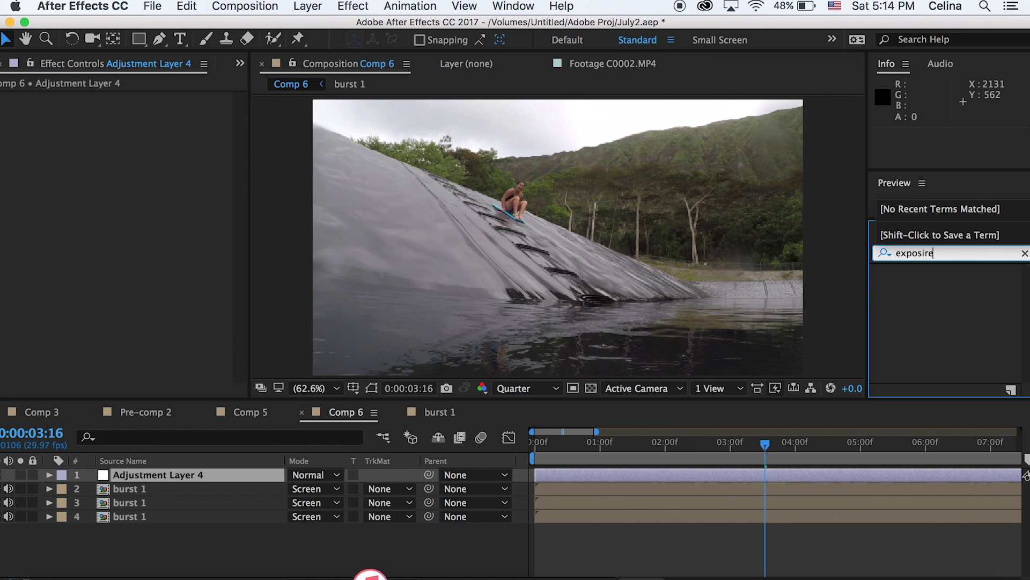
{"action": "key", "text": "BackSpace"}
{"action": "key", "text": "BackSpace"}
{"action": "type", "text": "ure"}
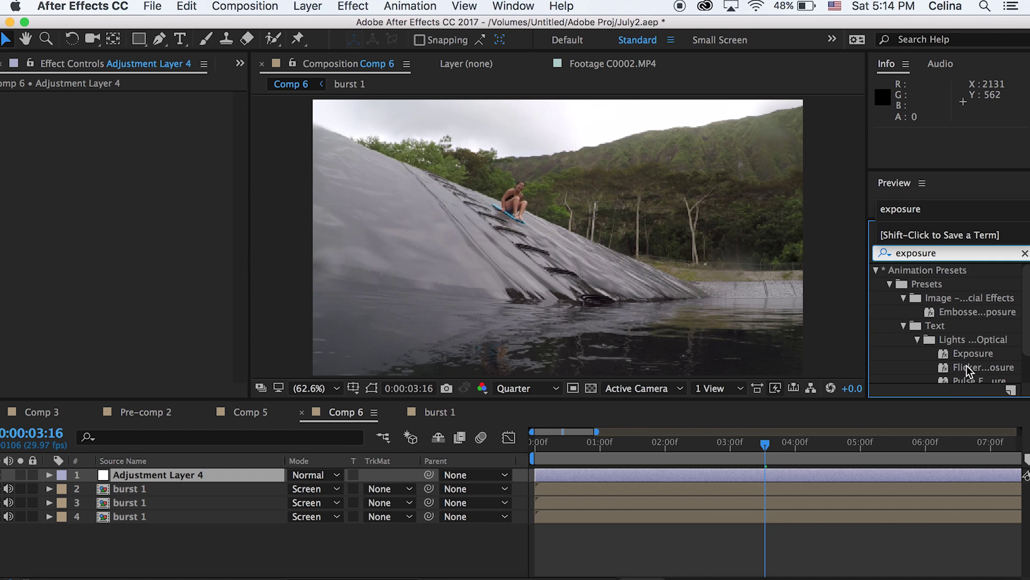
{"action": "scroll", "coordinate": [969, 370], "scroll_direction": "down", "scroll_amount": 2}
{"action": "double_click", "coordinate": [924, 376]}
At 0:00:02:17, raise the adjustment layer's master Exposure to 1.44 and keyframe it.
{"action": "left_click", "coordinate": [754, 456]}
{"action": "left_click_drag", "start_coordinate": [746, 456], "coordinate": [703, 448]}
{"action": "left_click_drag", "start_coordinate": [139, 140], "coordinate": [226, 111]}
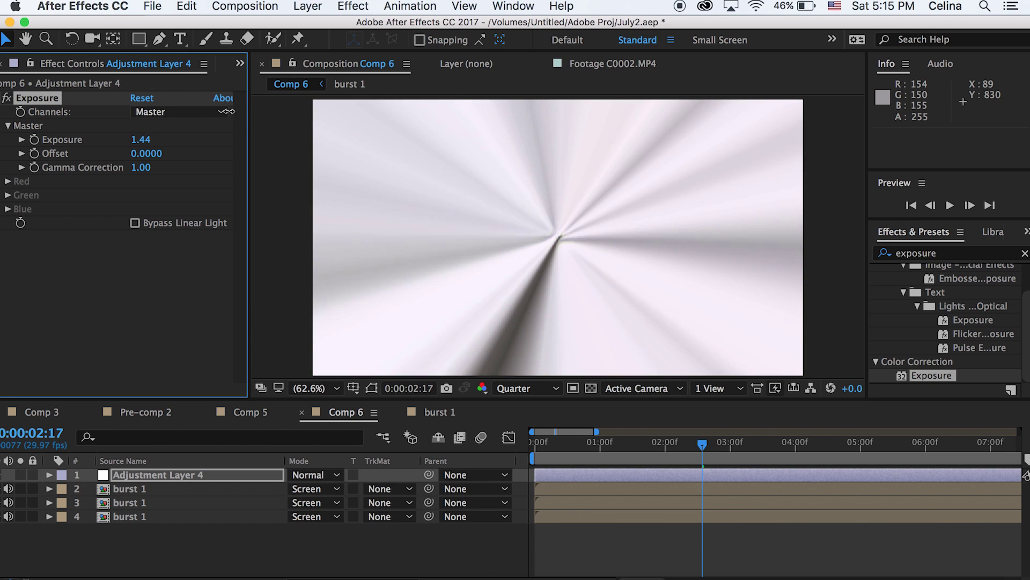
{"action": "left_click", "coordinate": [34, 140]}
At 0:00:01:22, set the adjustment layer's Exposure to 0 and preview the brightening.
{"action": "left_click_drag", "start_coordinate": [683, 460], "coordinate": [649, 456]}
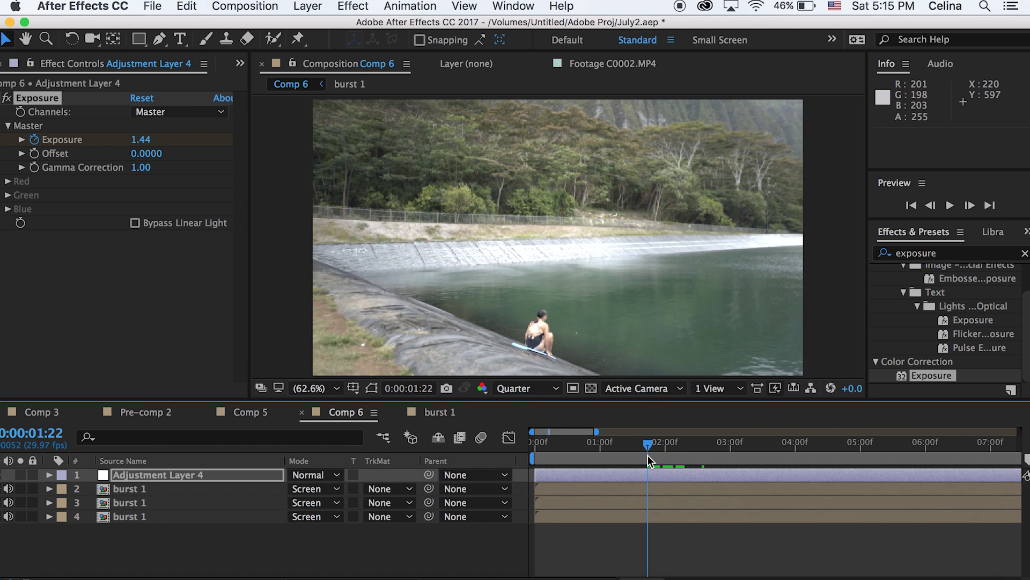
{"action": "left_click", "coordinate": [144, 140]}
{"action": "type", "text": "0"}
{"action": "key", "text": "Return"}
{"action": "key", "text": "space"}
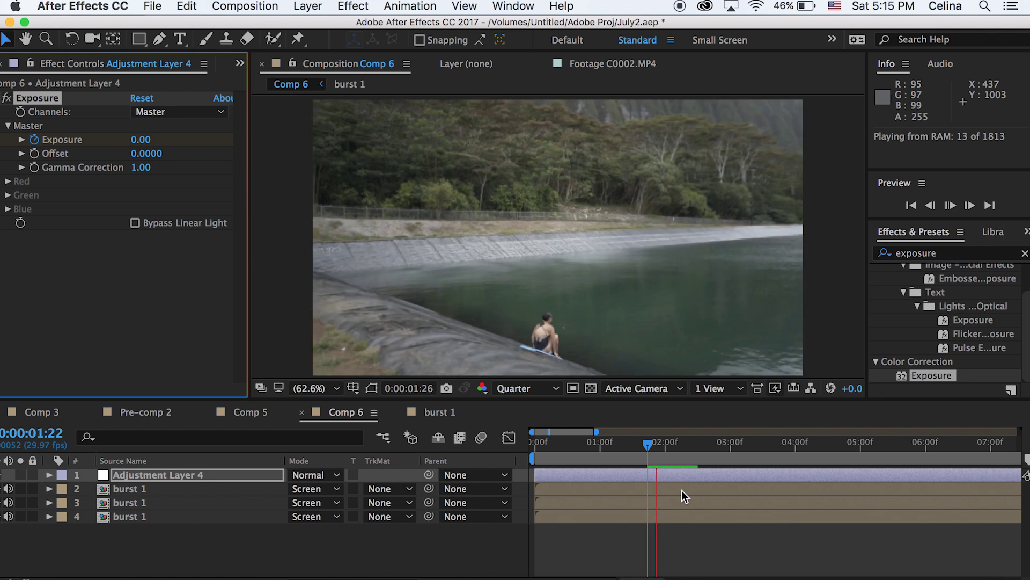
{"action": "key", "text": "space"}
Move to the end of the transition, past the bright peak, and set the adjustment layer's Exposure to 0.
{"action": "left_click_drag", "start_coordinate": [712, 454], "coordinate": [719, 454]}
{"action": "left_click", "coordinate": [722, 453]}
{"action": "left_click", "coordinate": [140, 140]}
{"action": "type", "text": "0"}
{"action": "key", "text": "Return"}
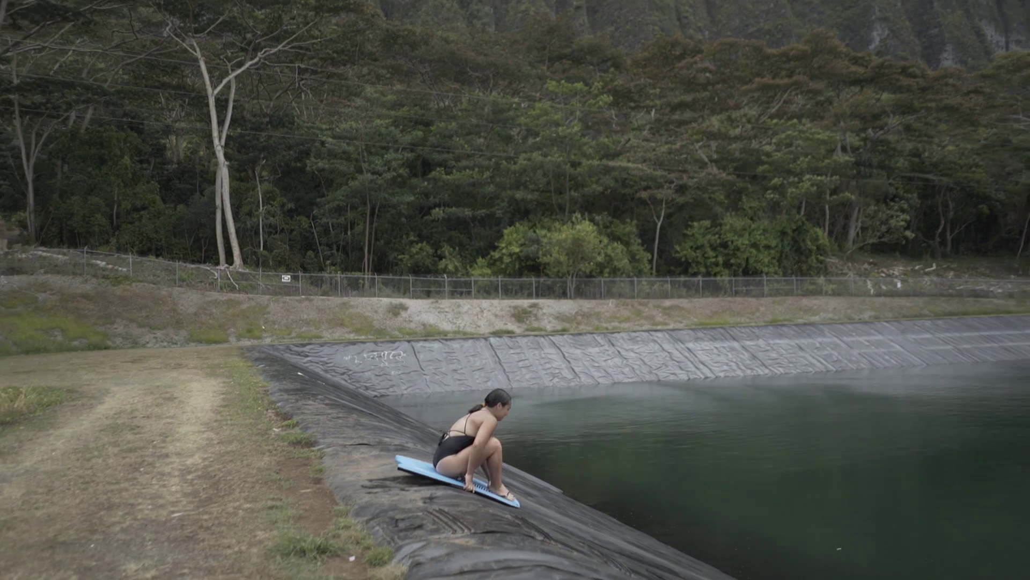